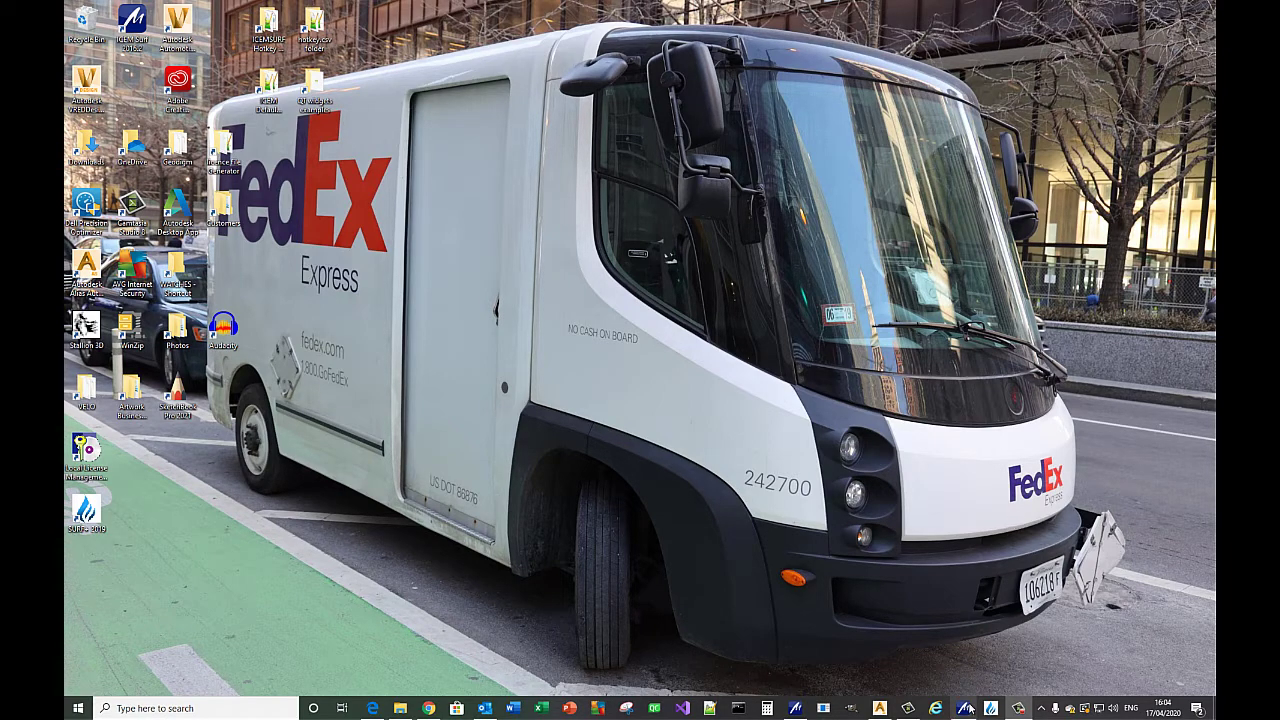
Step: Switch to ICEM Surf and enlarge the three-quarter view of the car model so it fills the viewport
click(965, 709)
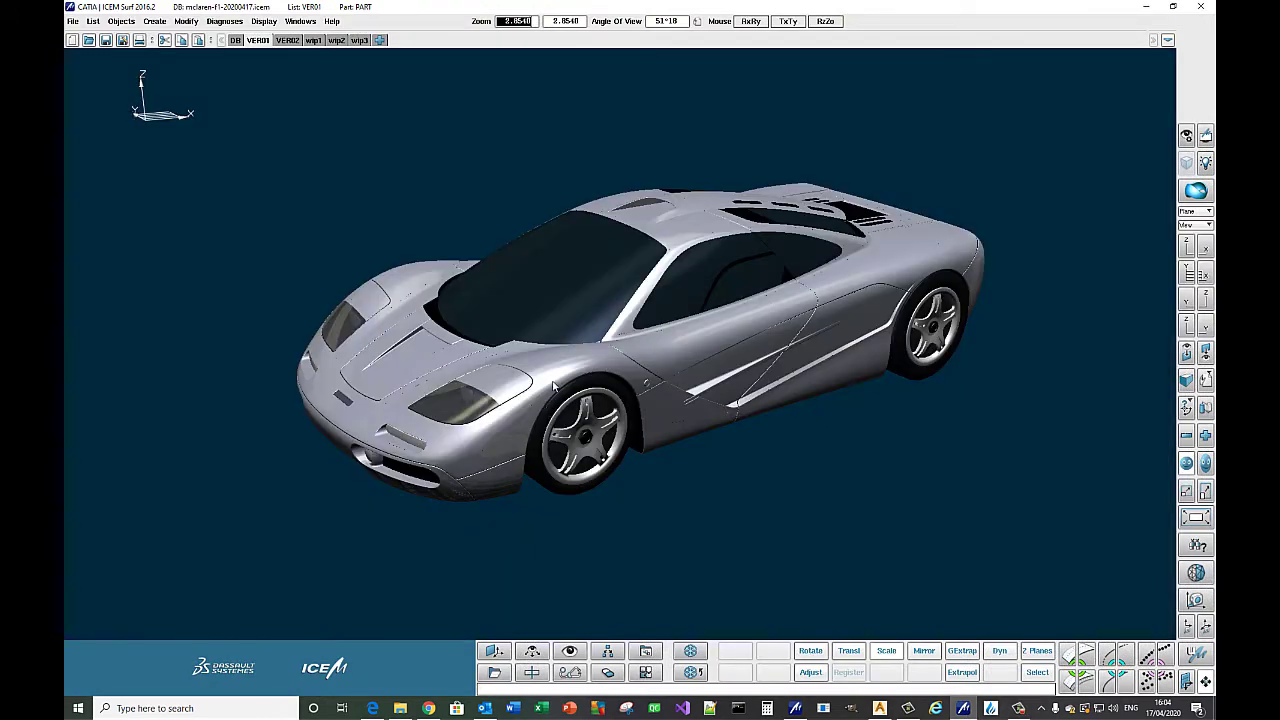
ctrl+shift+drag(556, 379, 568, 390)
ctrl+shift+right_drag(568, 390, 577, 355)
middle_drag(577, 355, 647, 403)
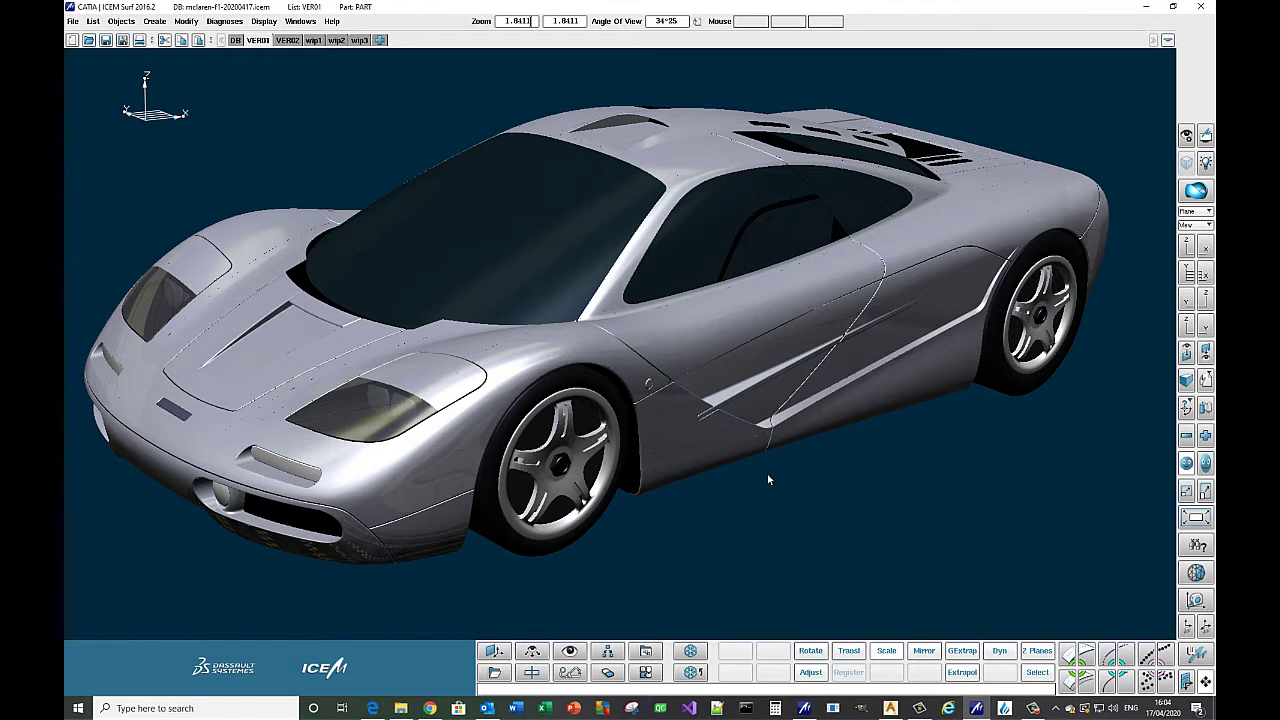
Step: Launch SURF+ 2019 and open its Hot Key Editor
click(1005, 707)
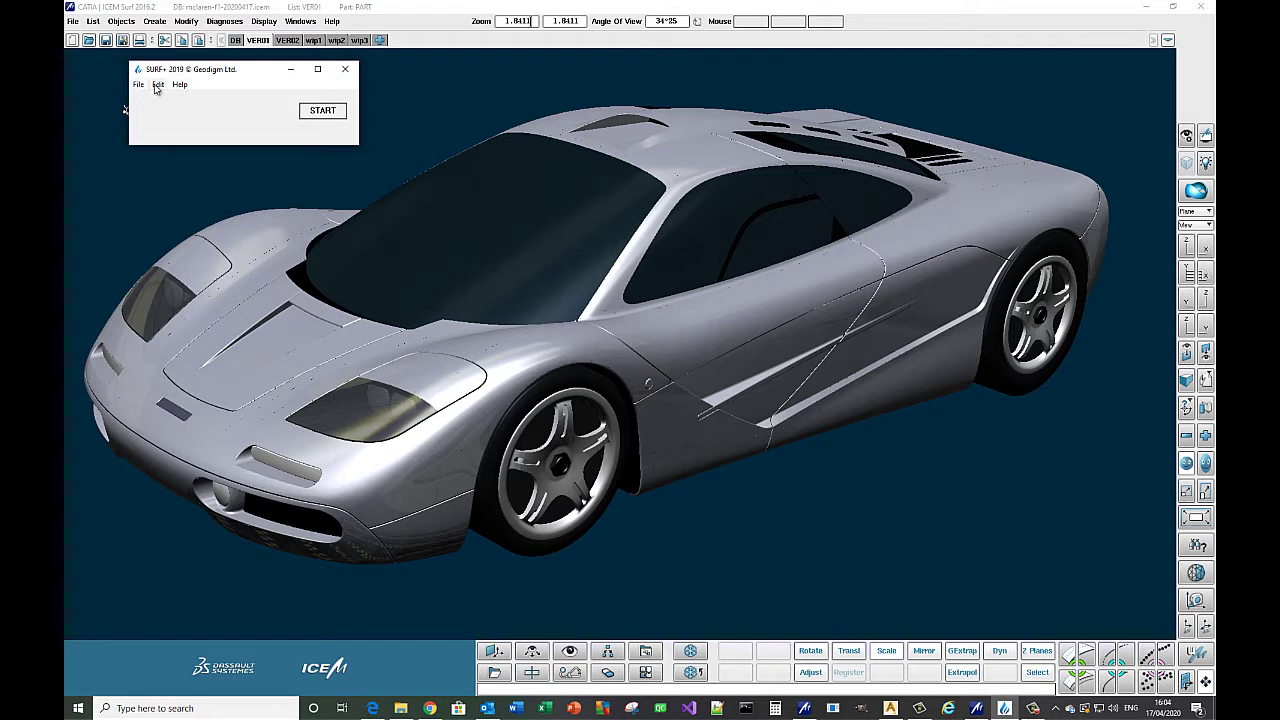
click(157, 86)
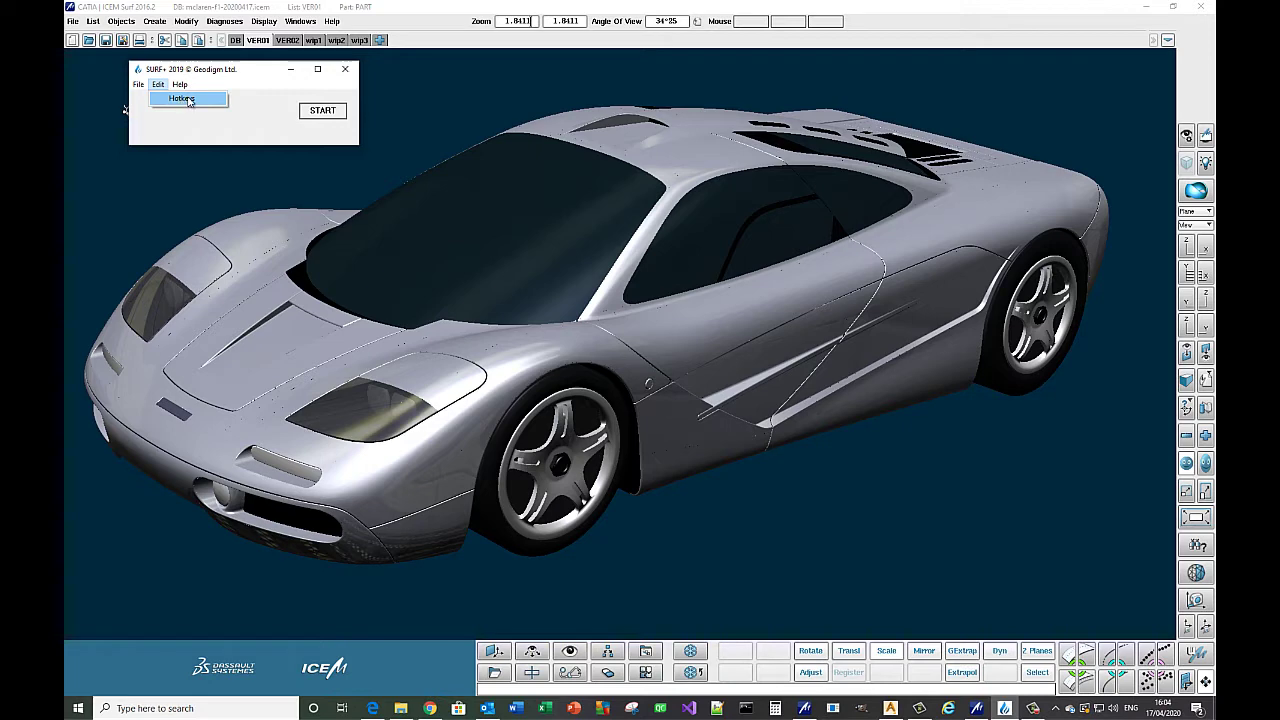
click(180, 99)
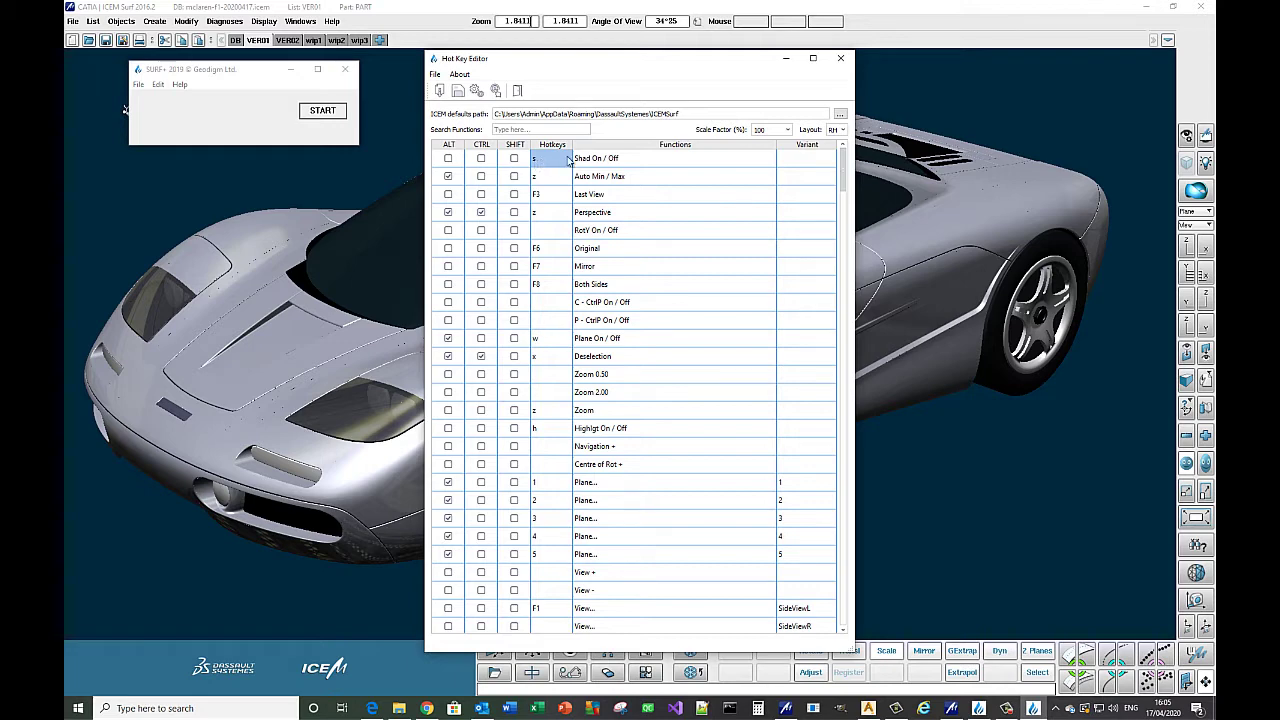
Step: Examine the hotkeys and modifiers assigned to the Shad On / Off, Auto Min / Max, Last View and Original functions
click(610, 158)
click(612, 176)
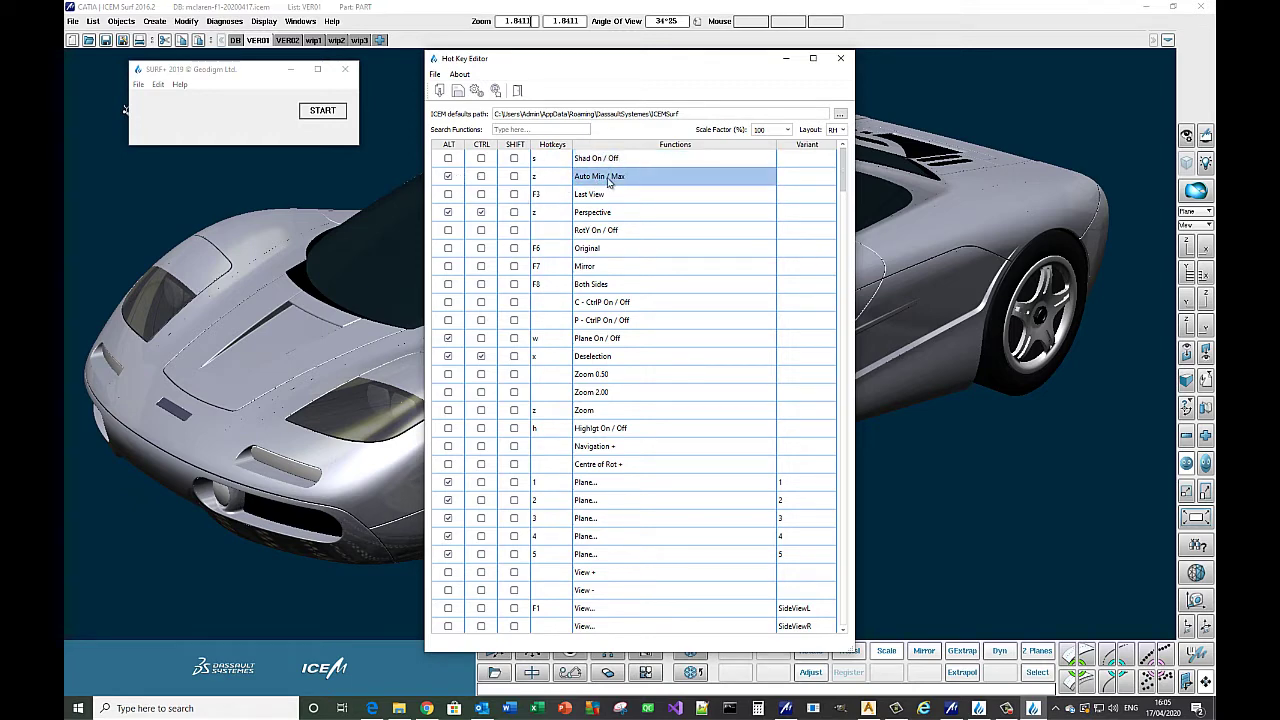
click(537, 181)
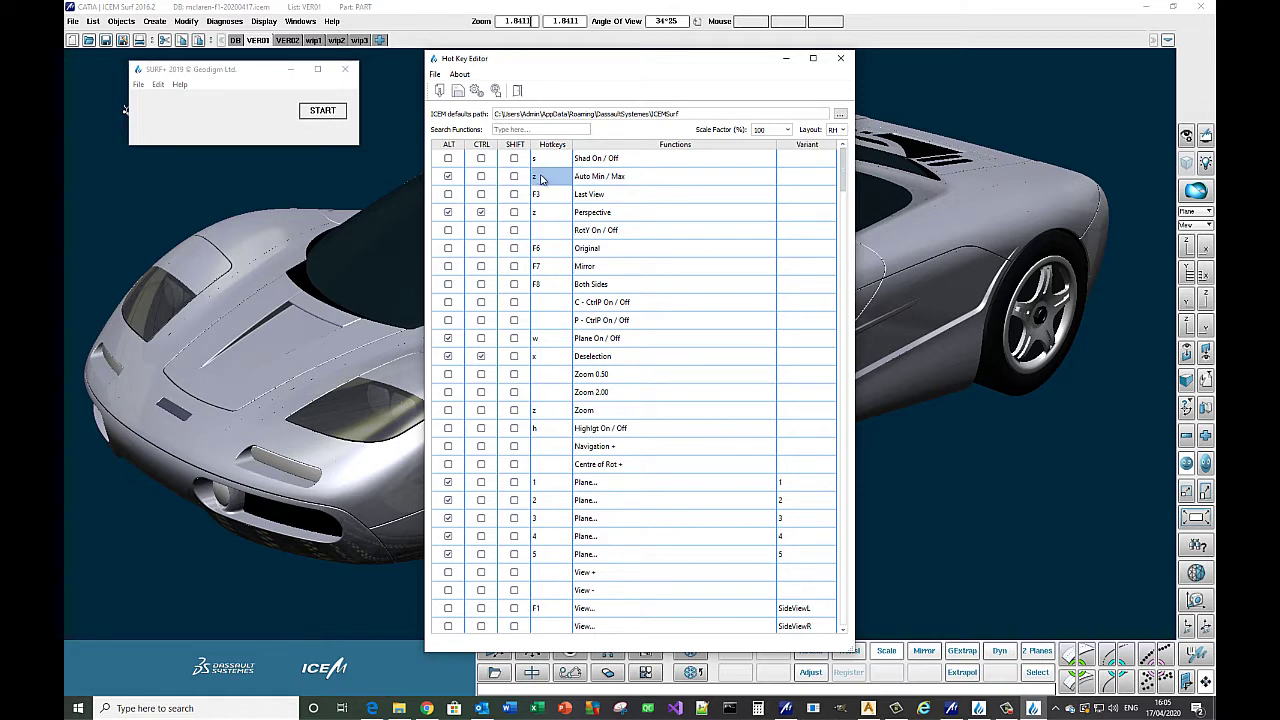
click(607, 196)
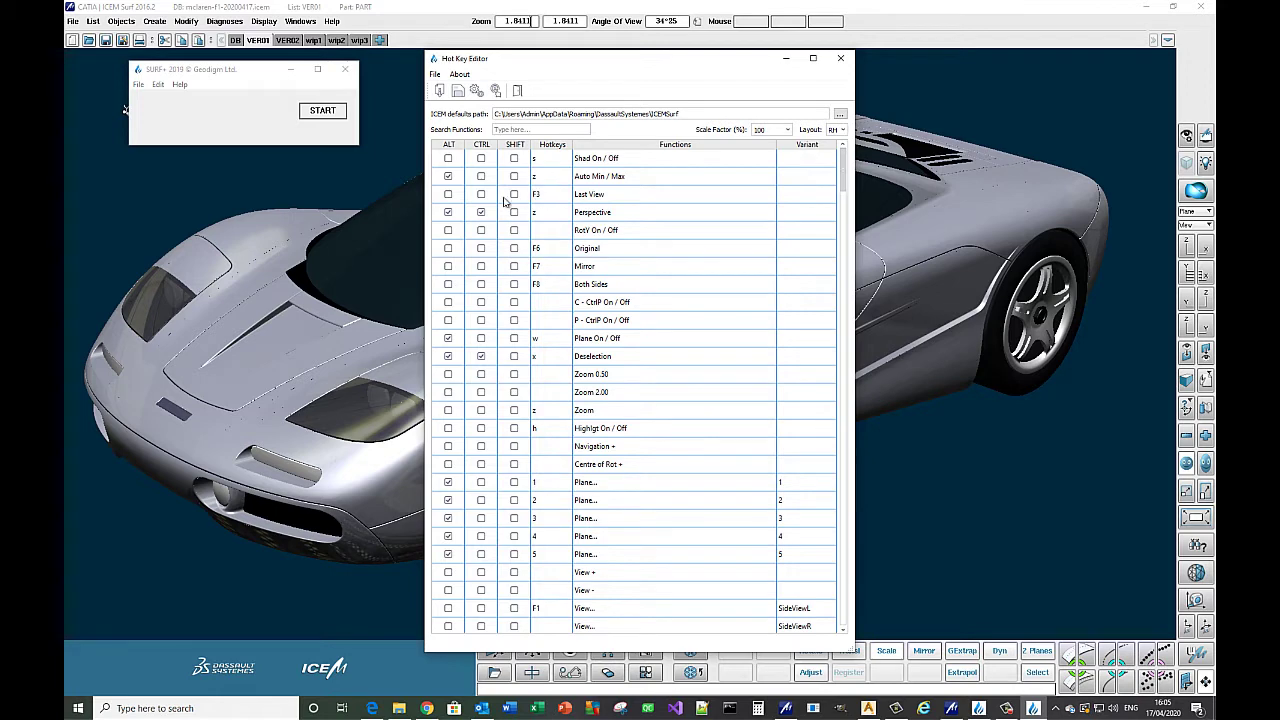
click(557, 200)
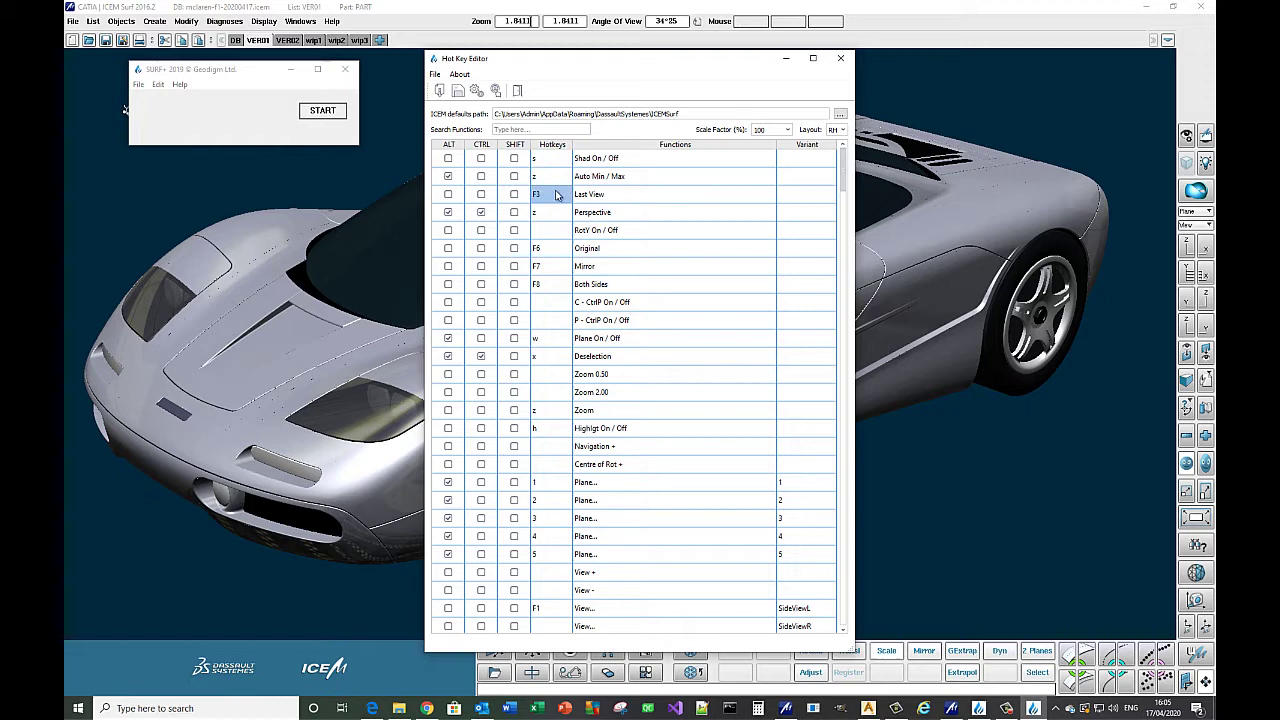
click(552, 251)
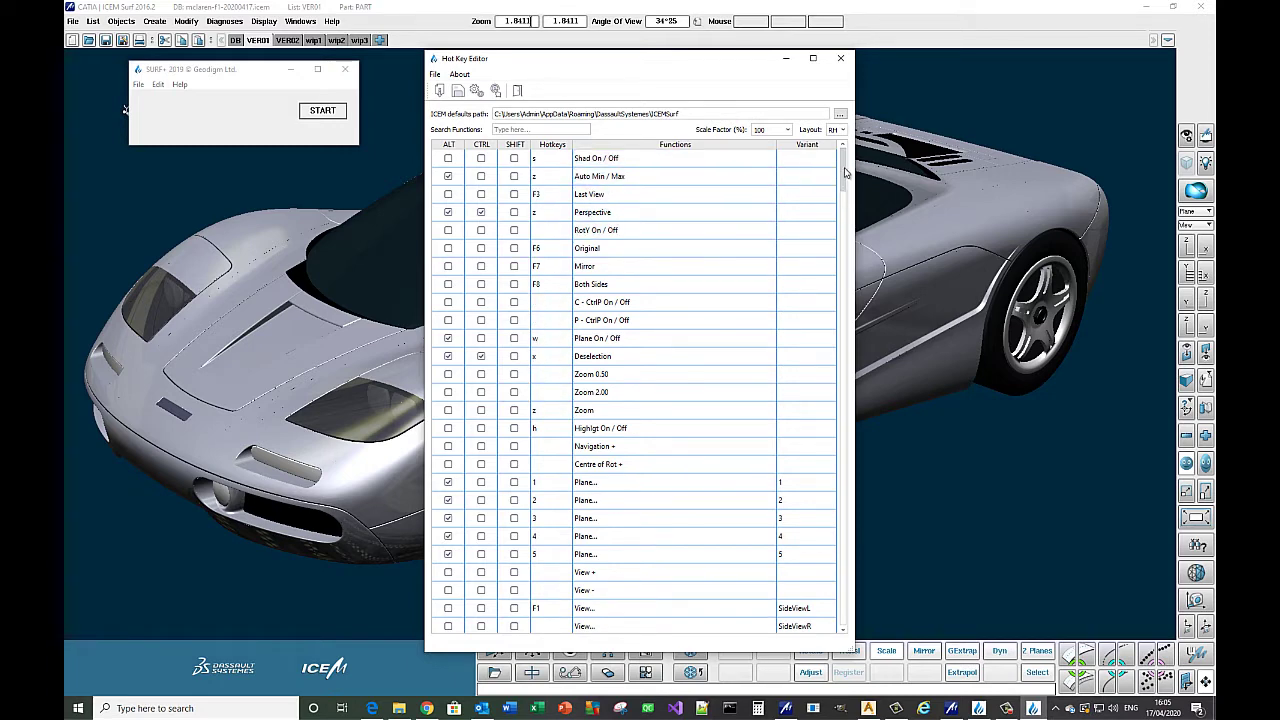
Step: Examine the five DisV display functions with their hotkeys and variant names, from ctrl005 to shdeWire
drag(845, 173, 845, 160)
drag(845, 185, 841, 251)
click(553, 255)
click(592, 255)
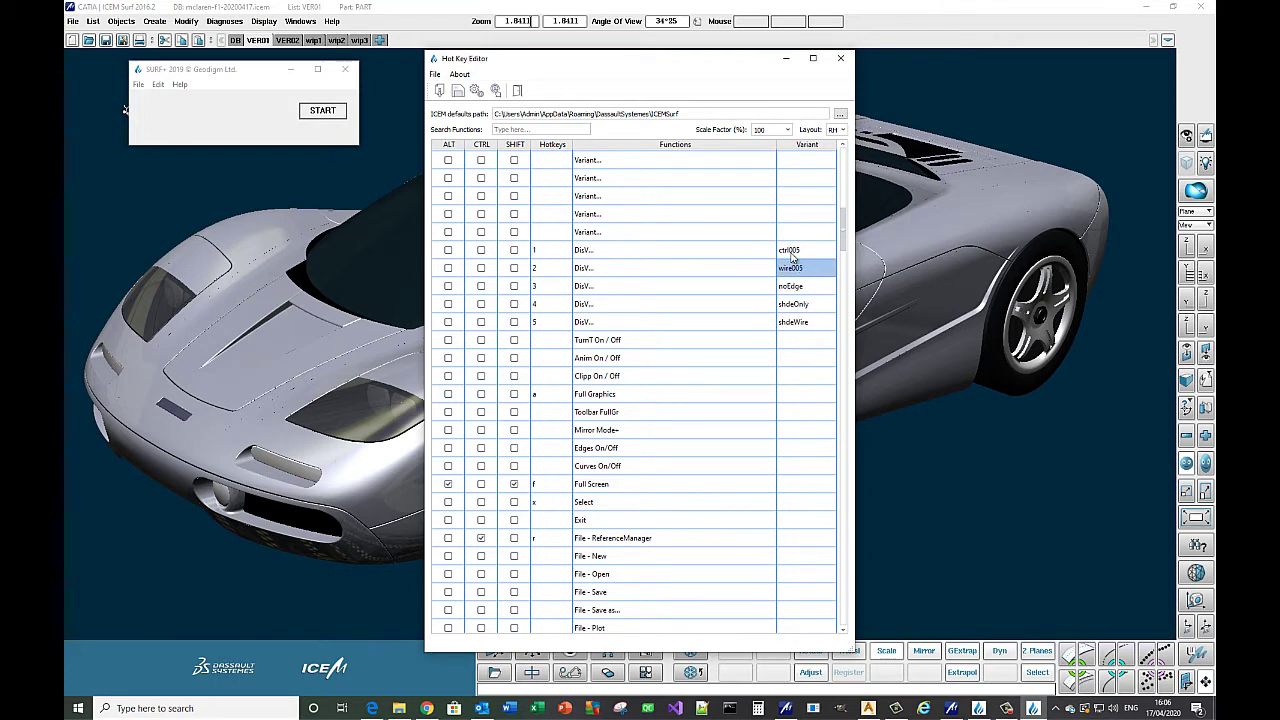
drag(791, 252, 820, 332)
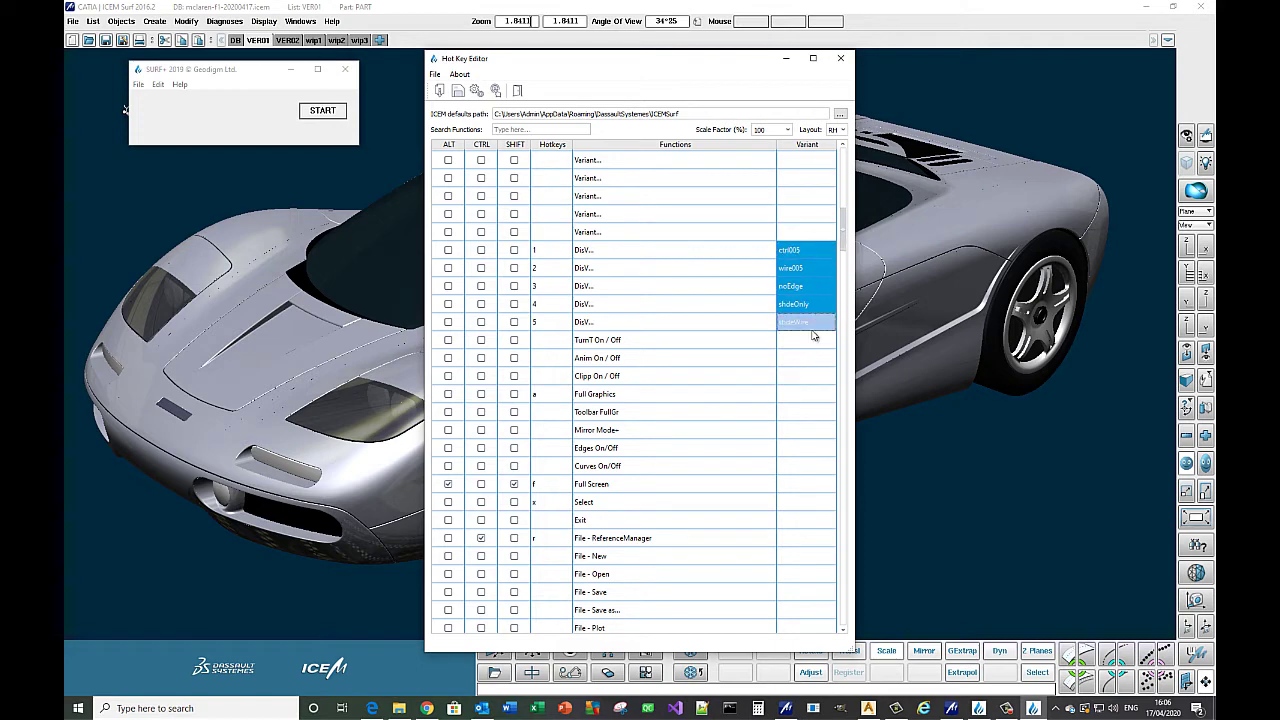
drag(808, 275, 815, 257)
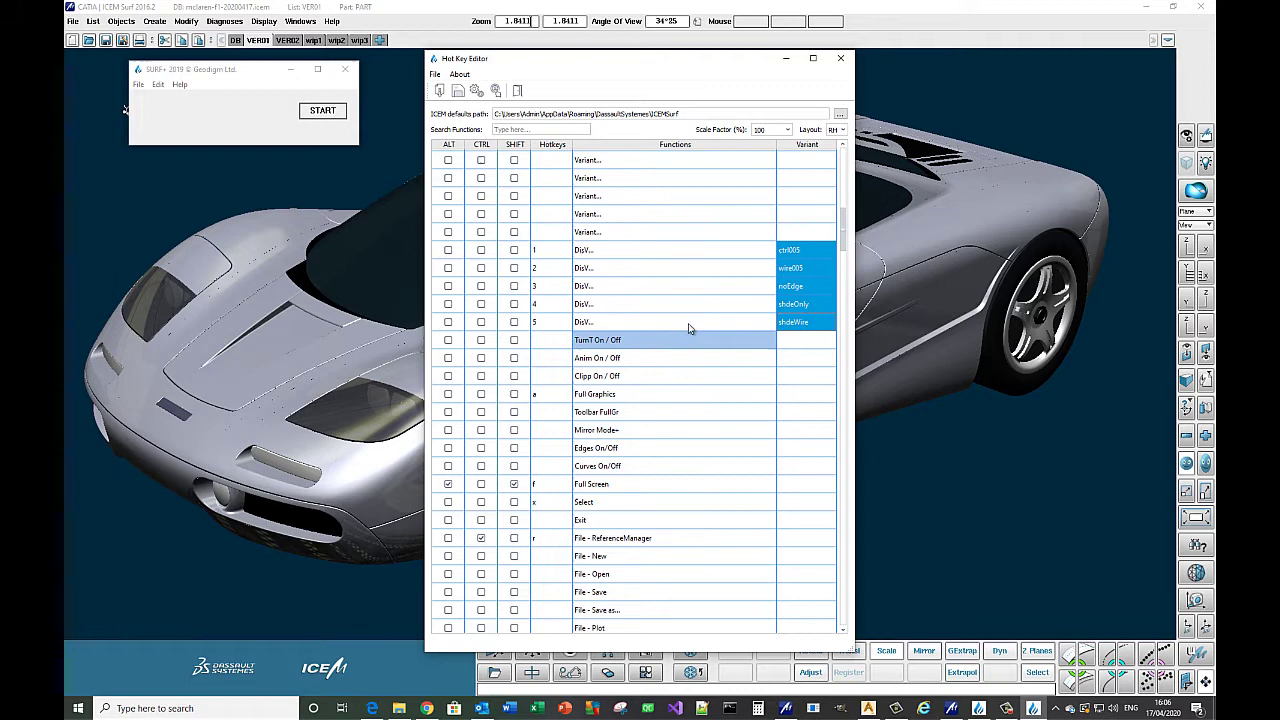
drag(546, 262, 807, 323)
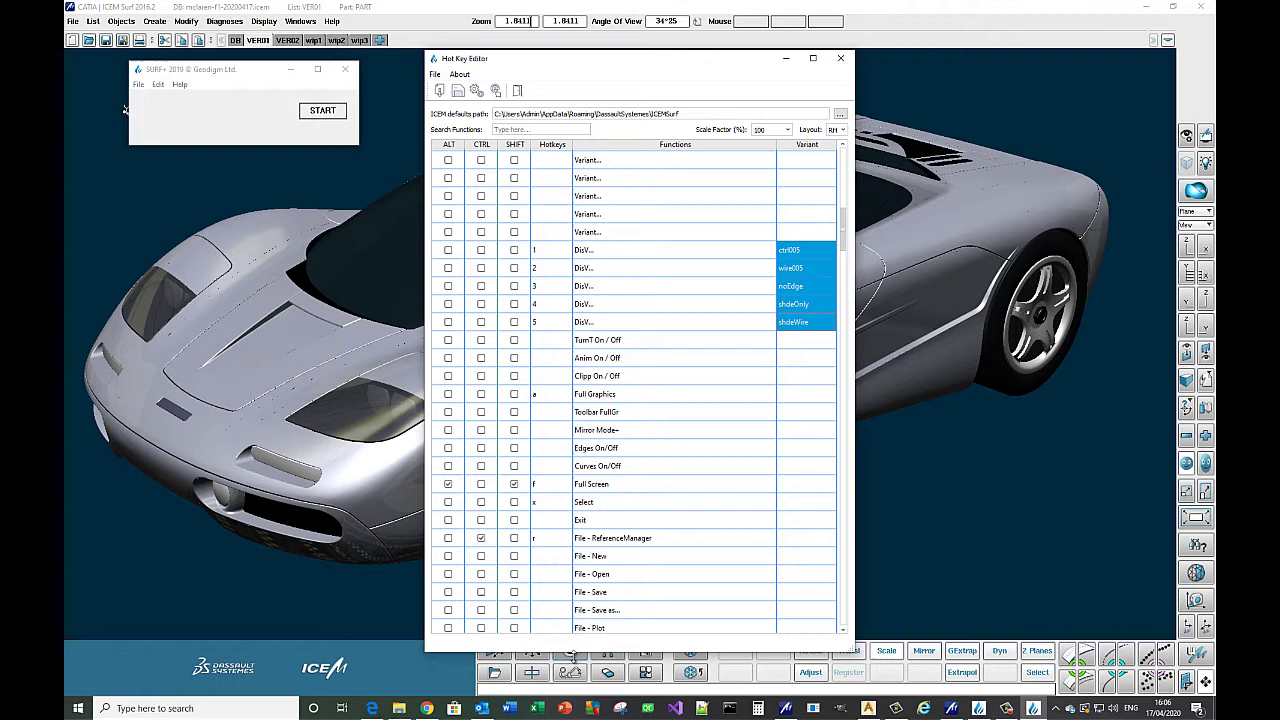
Step: Compare the saved variants in ICEM Surf's Display dialog with the DisV variant names in the Hot Key Editor, and close the dialog
click(572, 652)
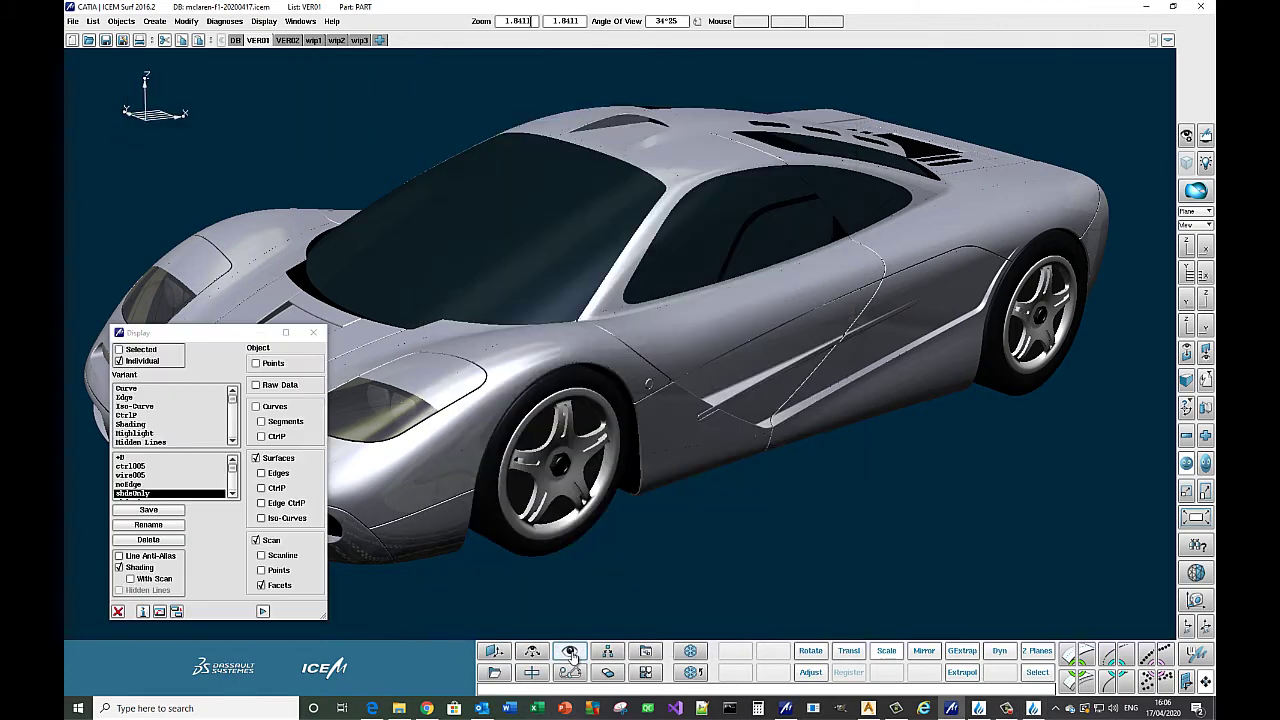
click(146, 468)
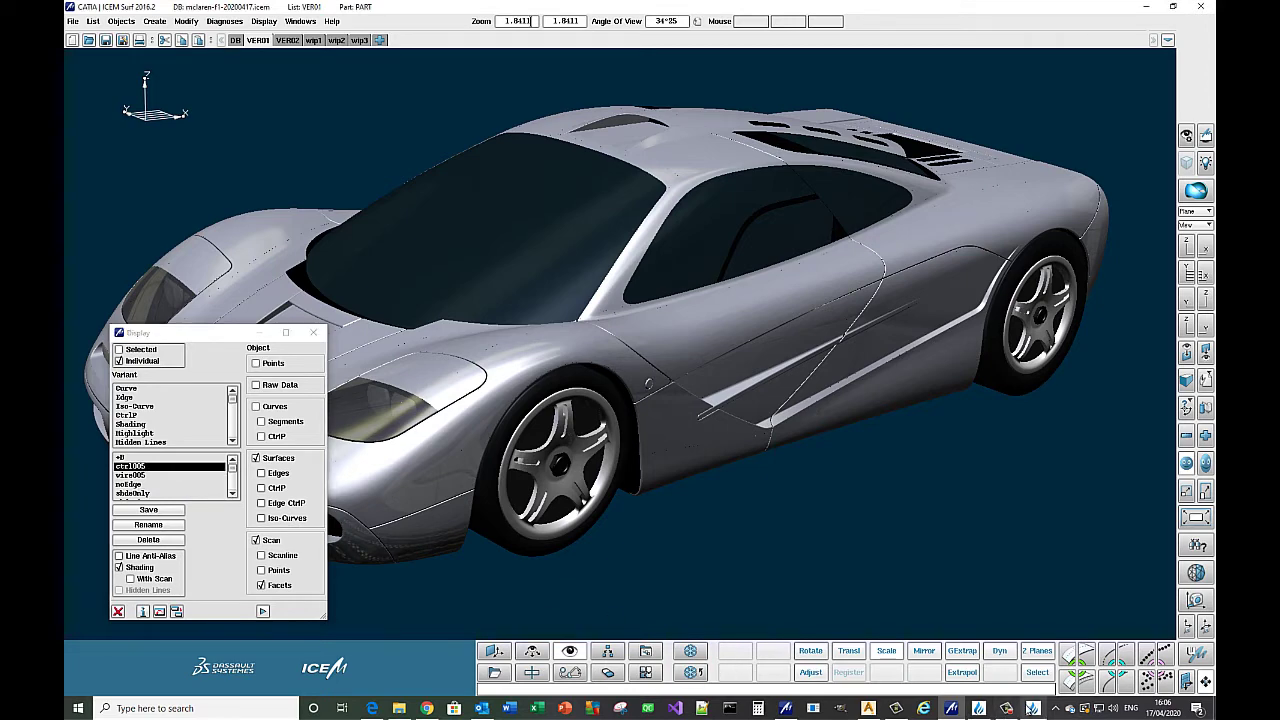
click(1033, 707)
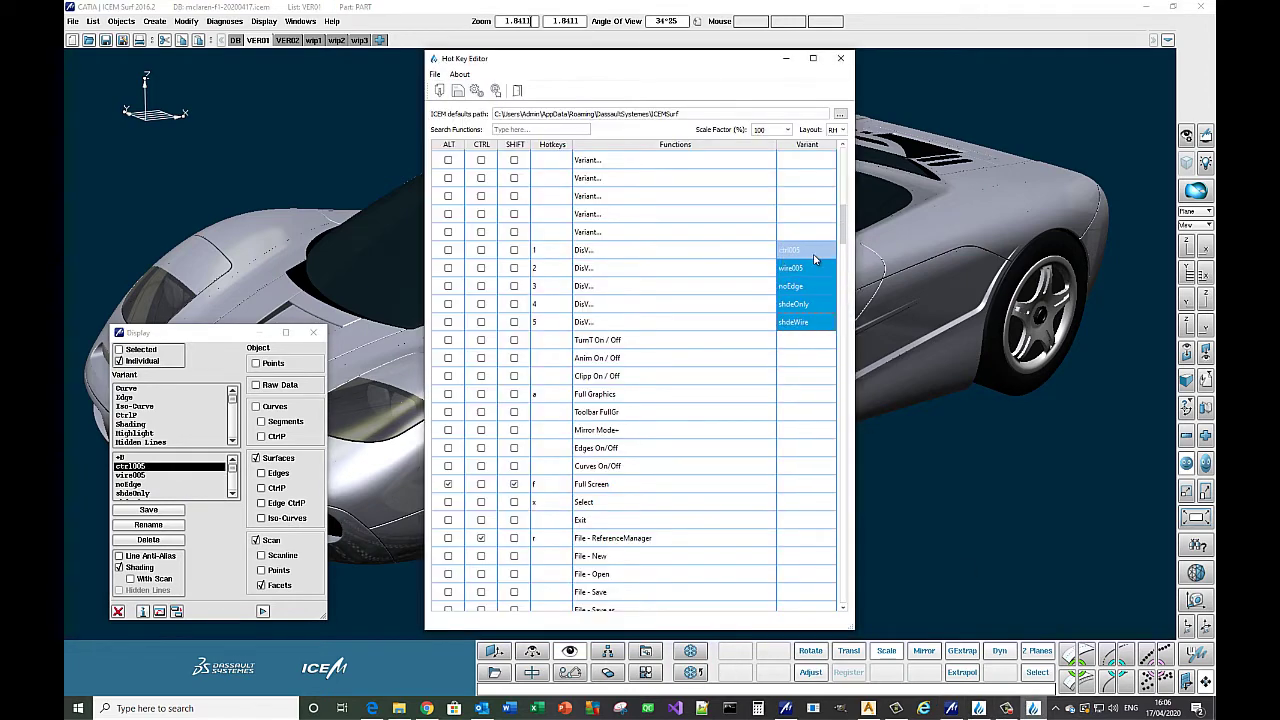
click(813, 325)
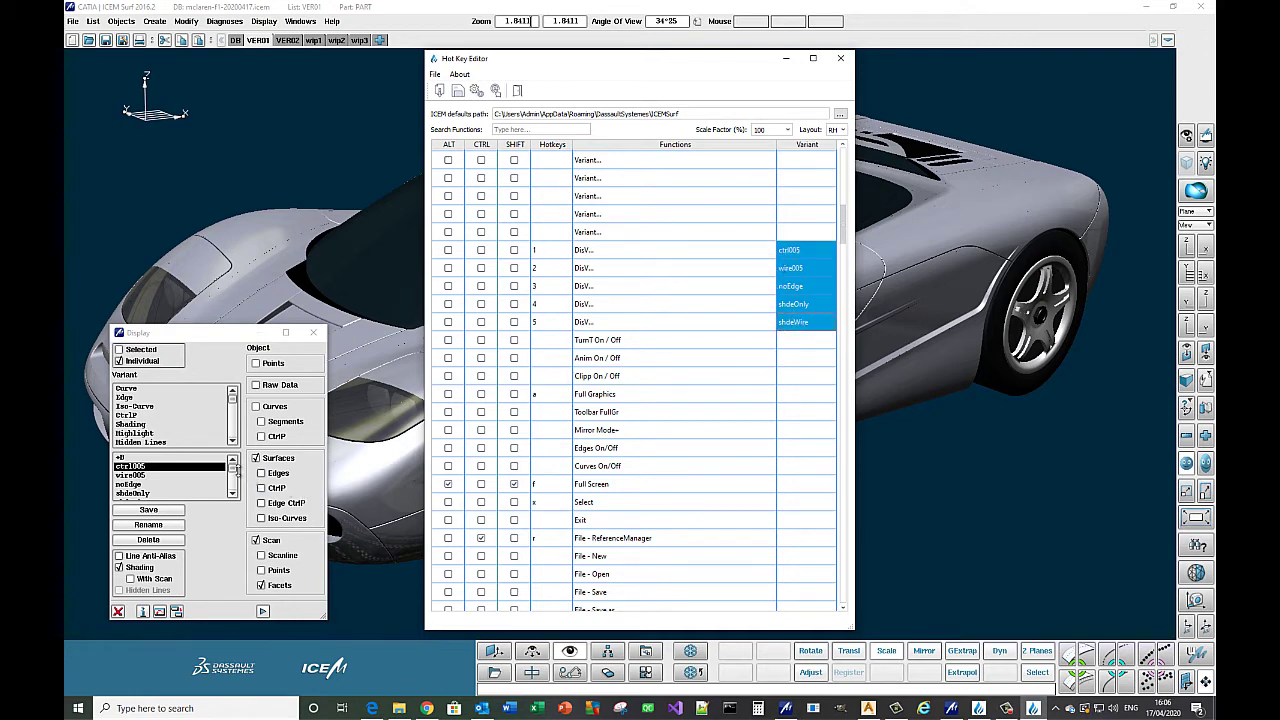
click(236, 468)
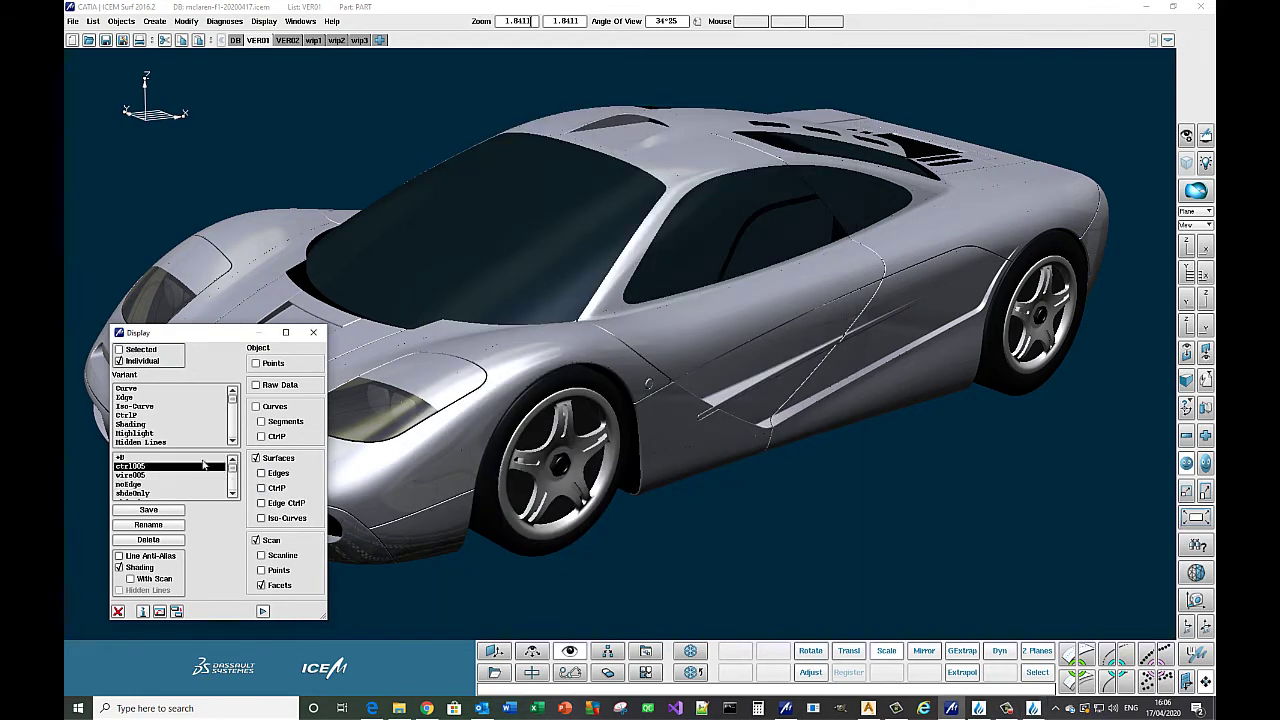
click(313, 332)
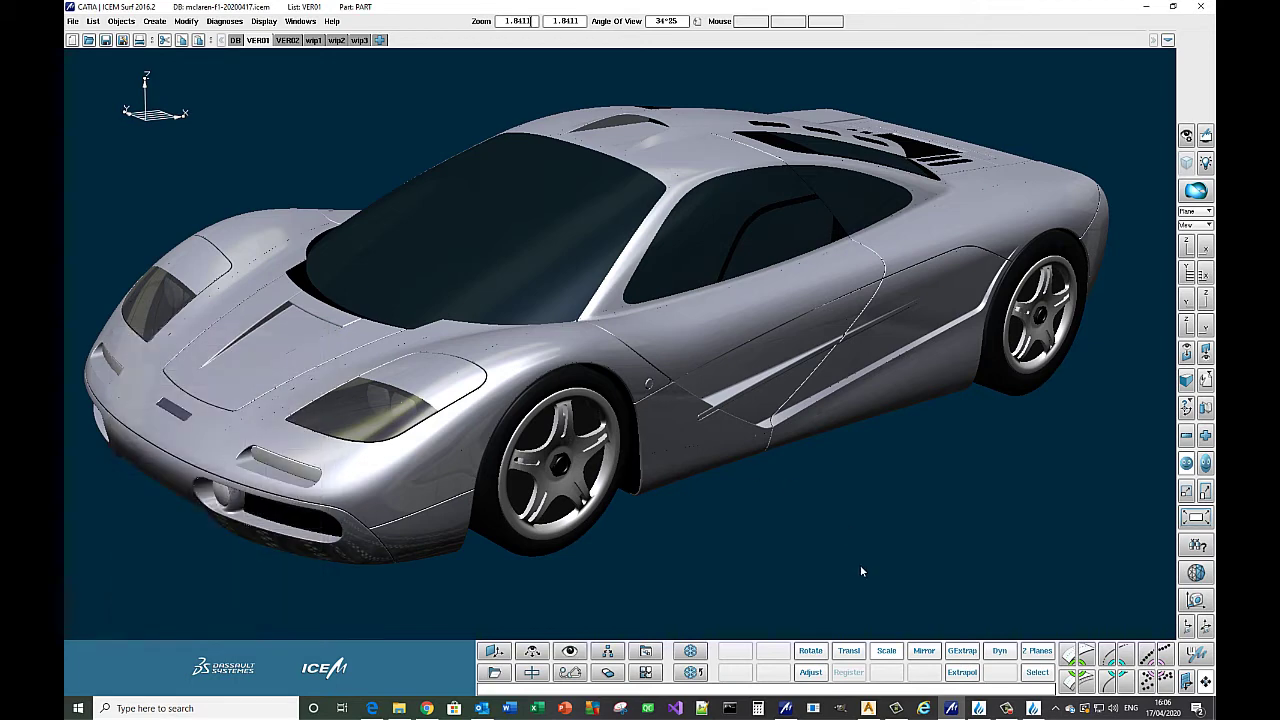
Step: Set the hotkey of the DisV ctrl005 variant to 8 in the Hot Key Editor
click(1008, 708)
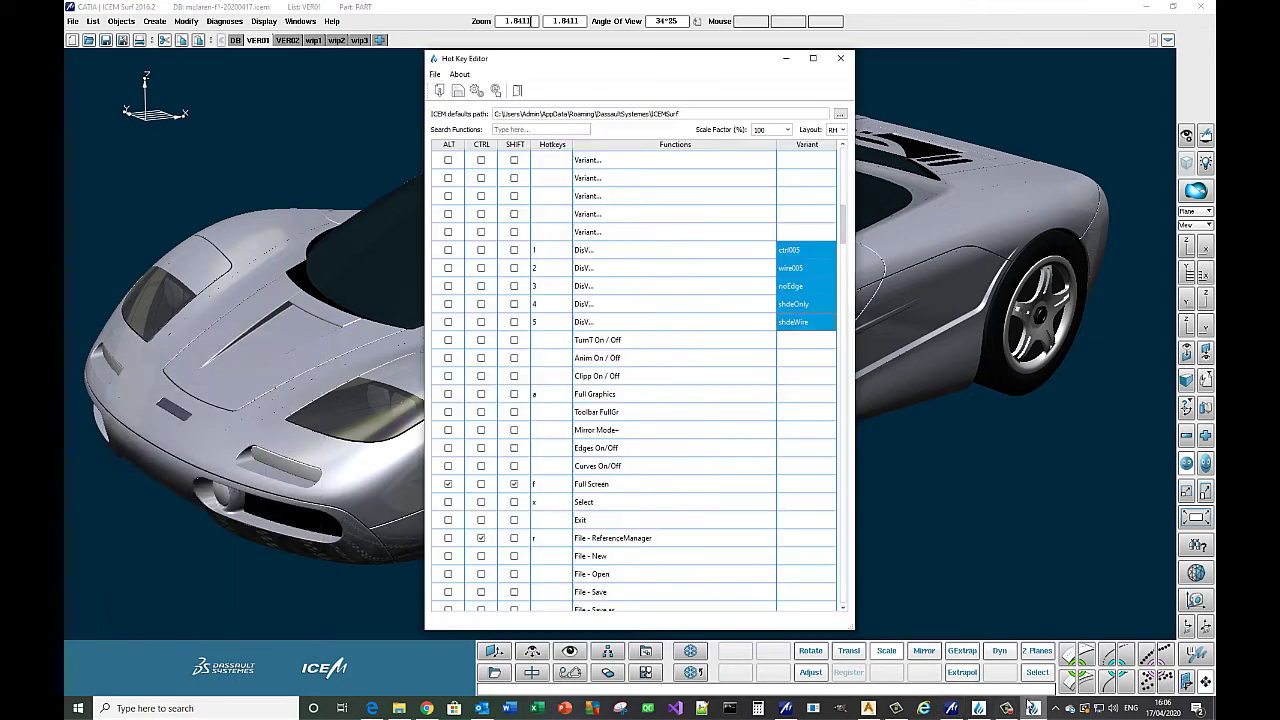
click(540, 250)
click(536, 321)
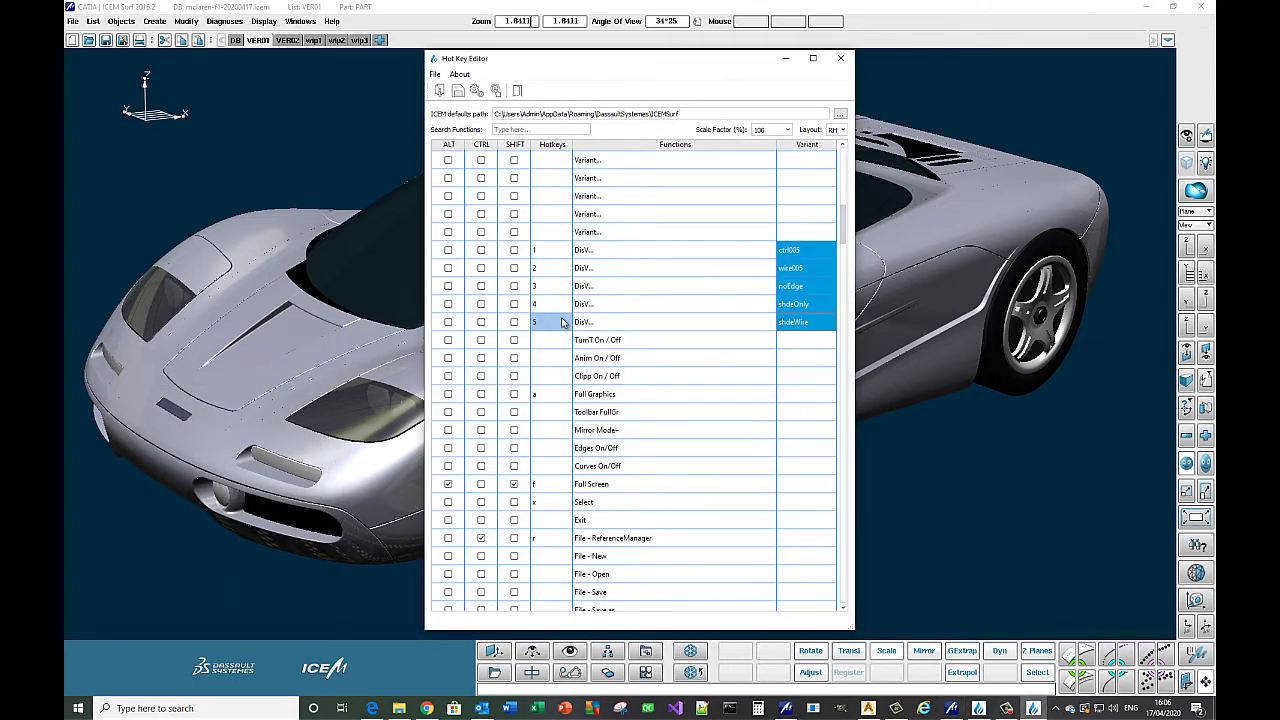
click(537, 252)
click(537, 253)
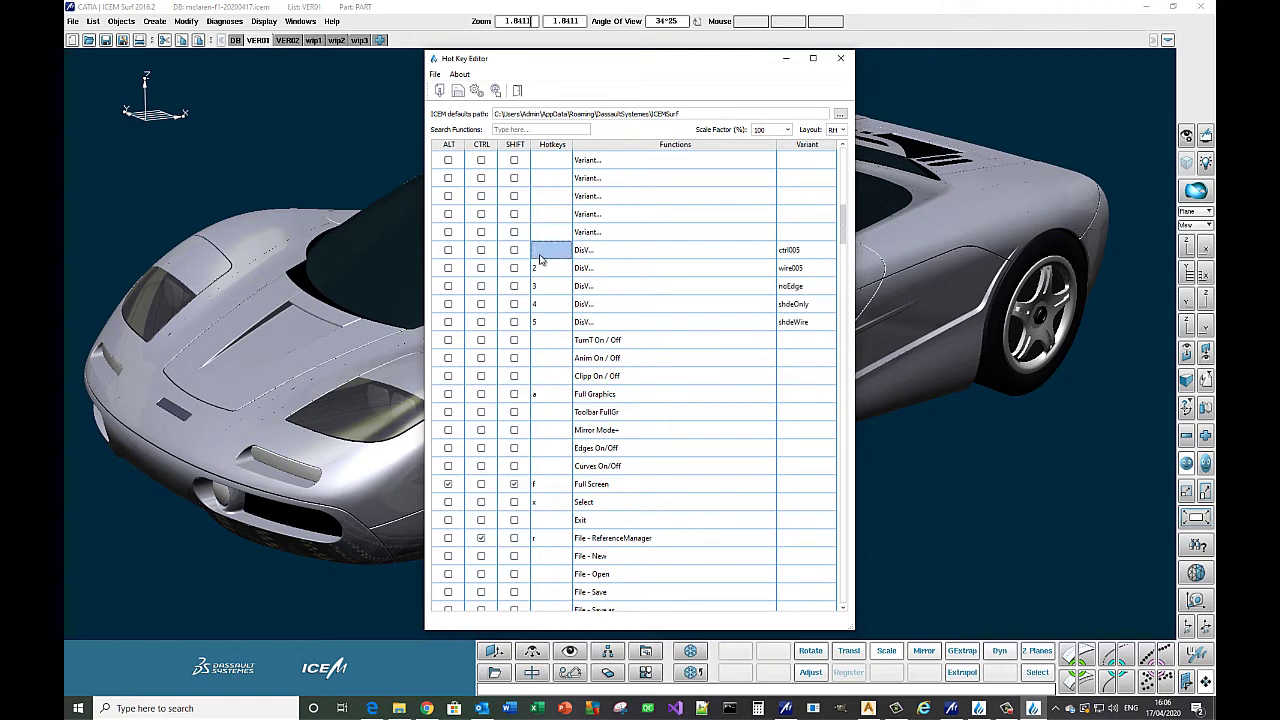
key(BackSpace)
text(8)
key(Return)
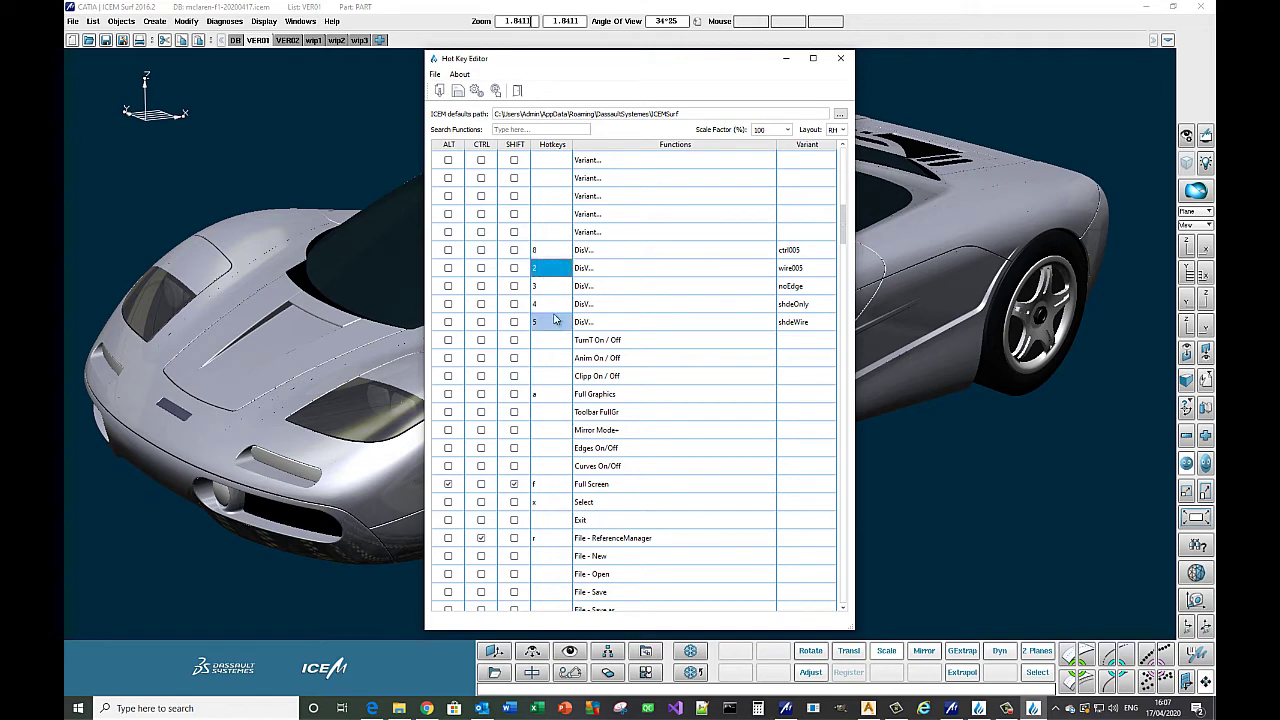
Step: Restore the hotkey of the DisV ctrl005 variant to 1
click(538, 253)
key(Delete)
text(1)
click(551, 271)
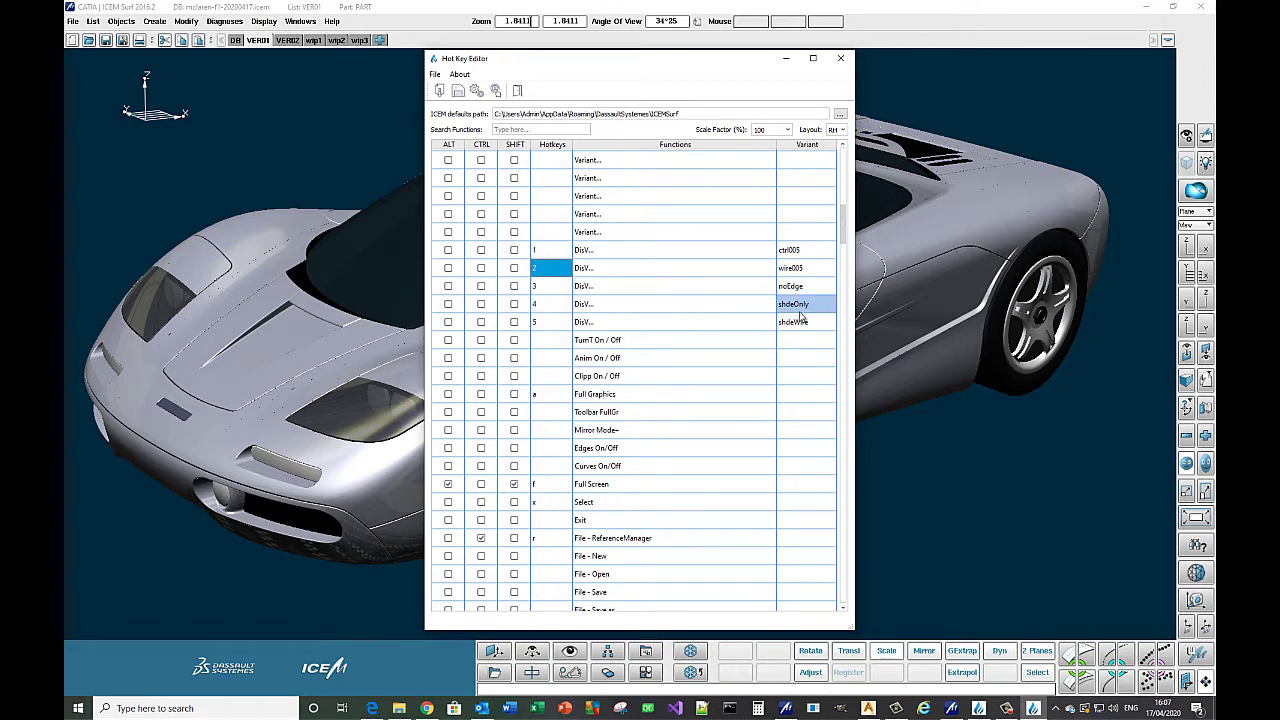
Step: Examine the Plane functions' hotkeys, Alt modifiers and variant numbers 1 to 5 near the start of the function list
scroll(845, 208, up, 5)
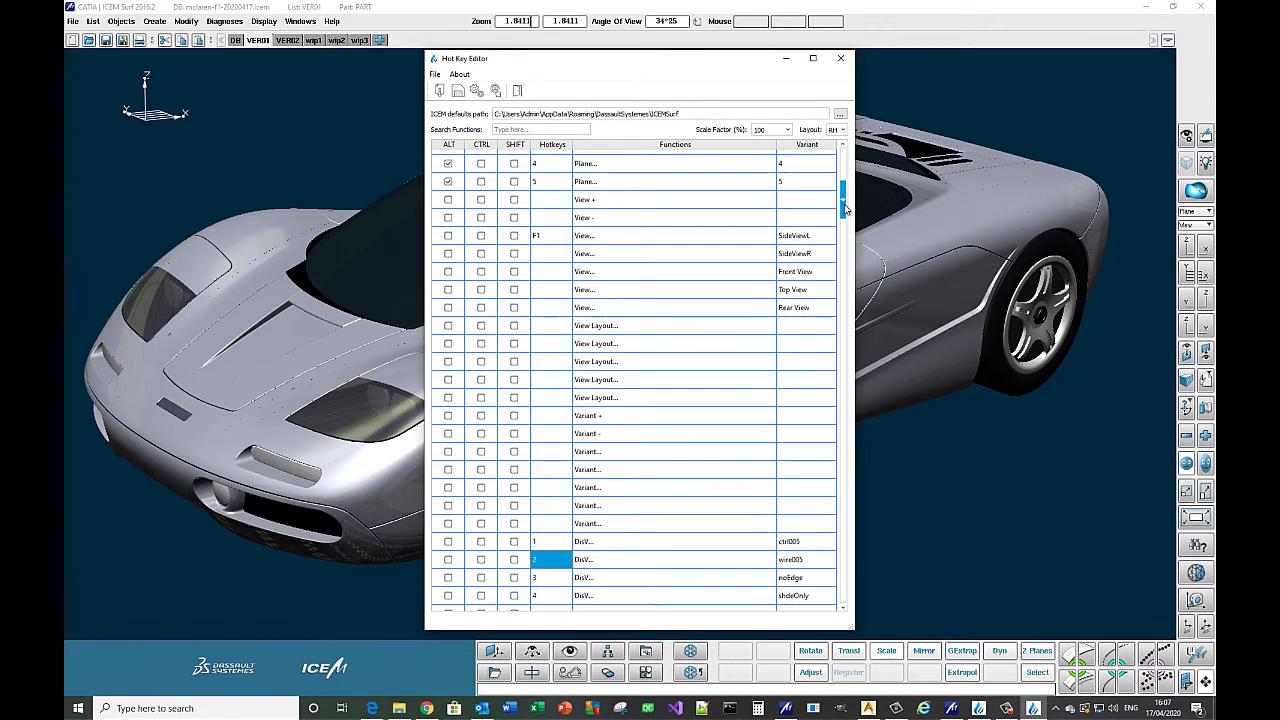
scroll(845, 208, up, 3)
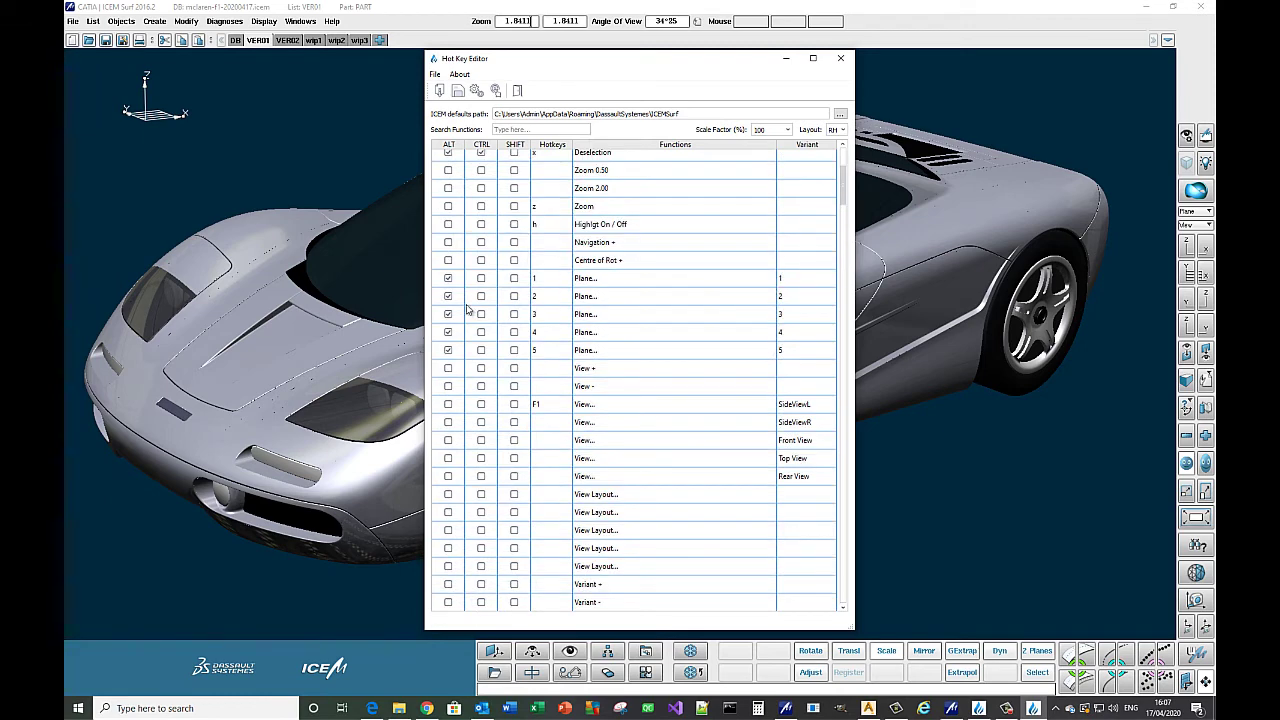
click(540, 297)
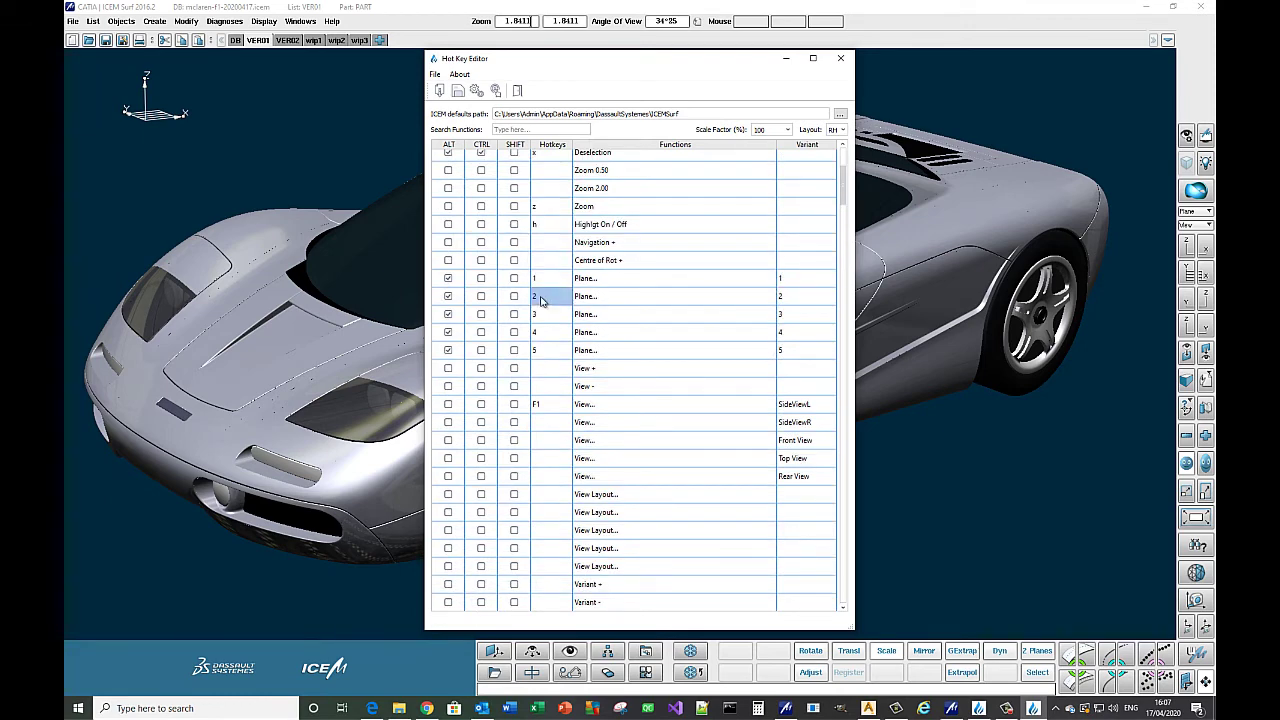
click(675, 332)
click(794, 278)
click(787, 334)
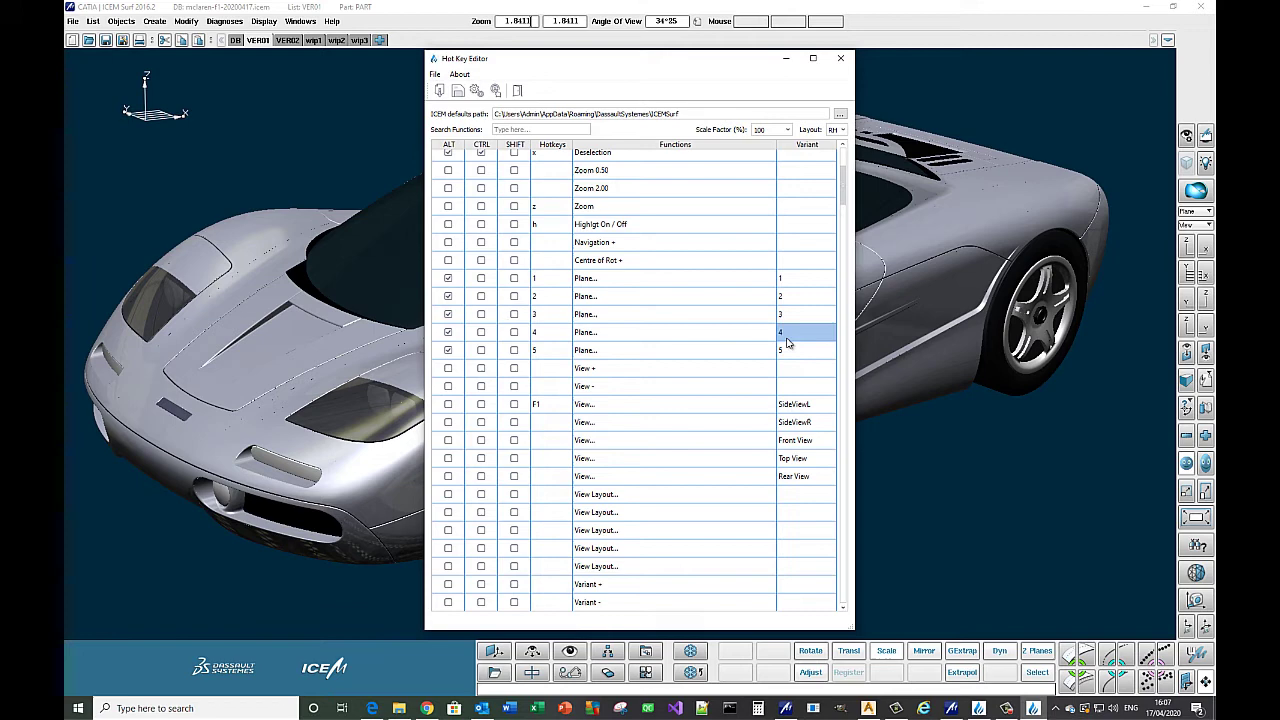
click(787, 349)
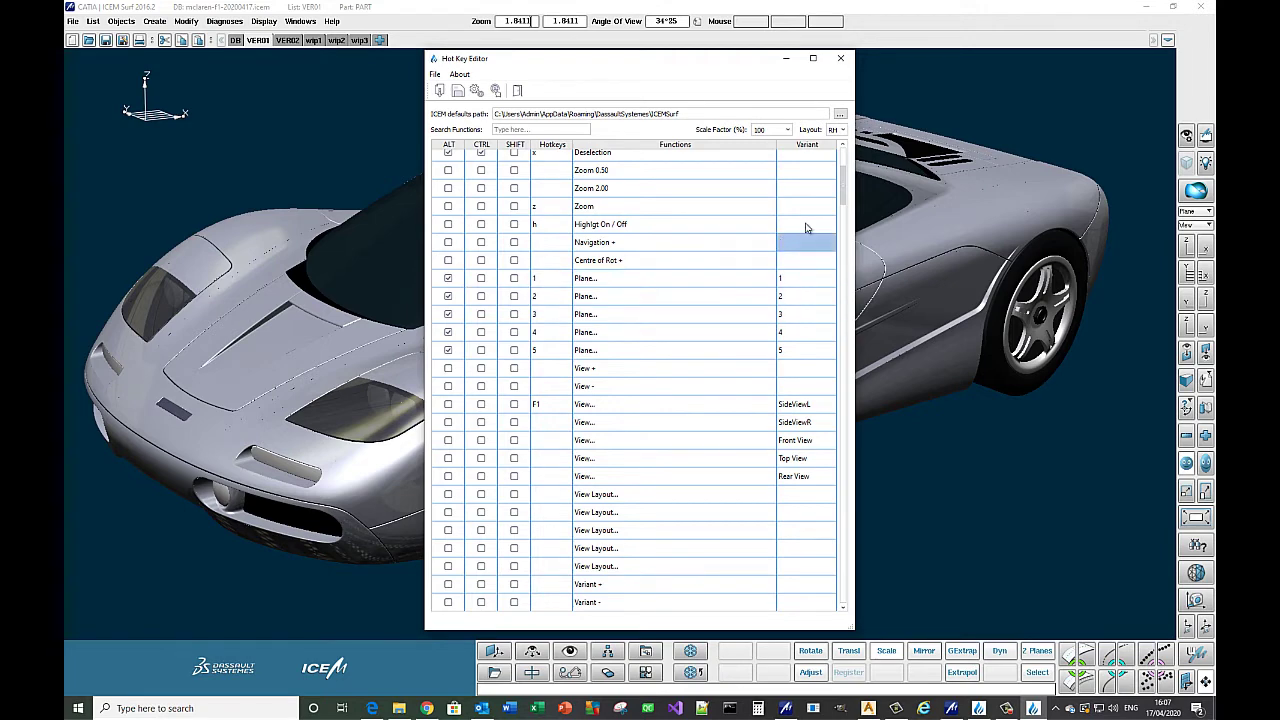
drag(838, 184, 838, 165)
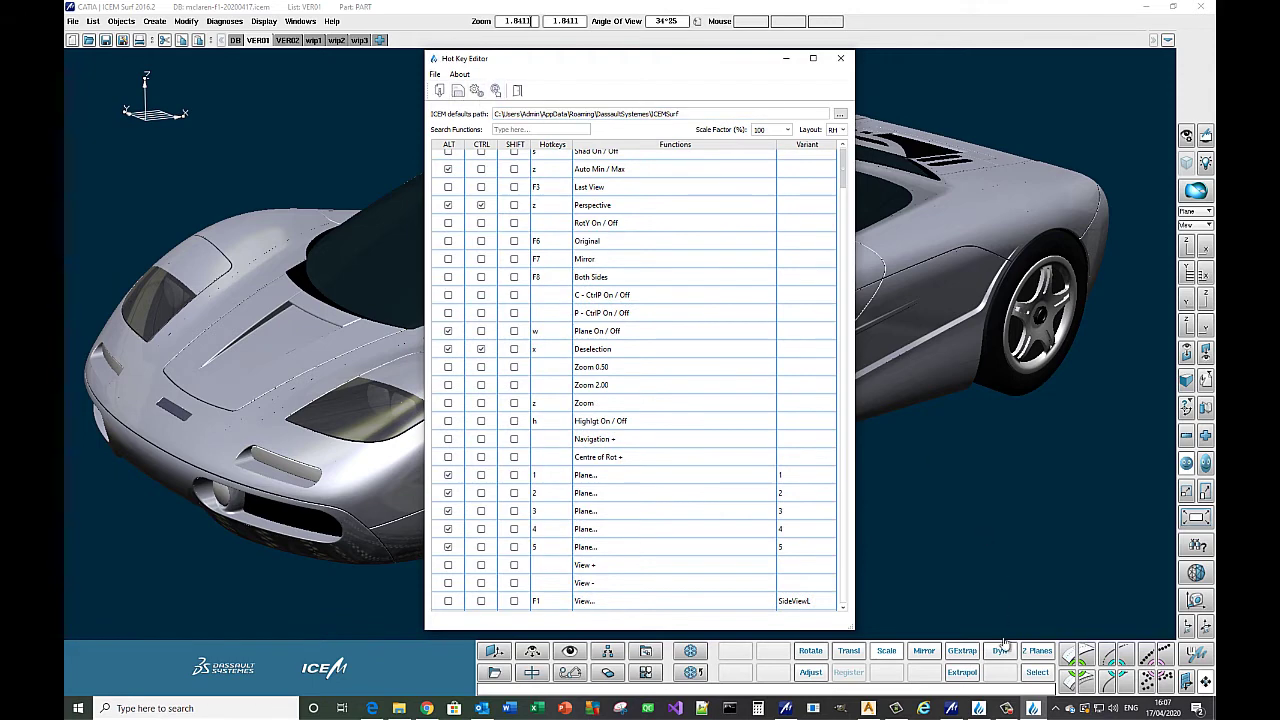
Step: Bring up the SURF+ 2019 window and start SURF+
click(978, 708)
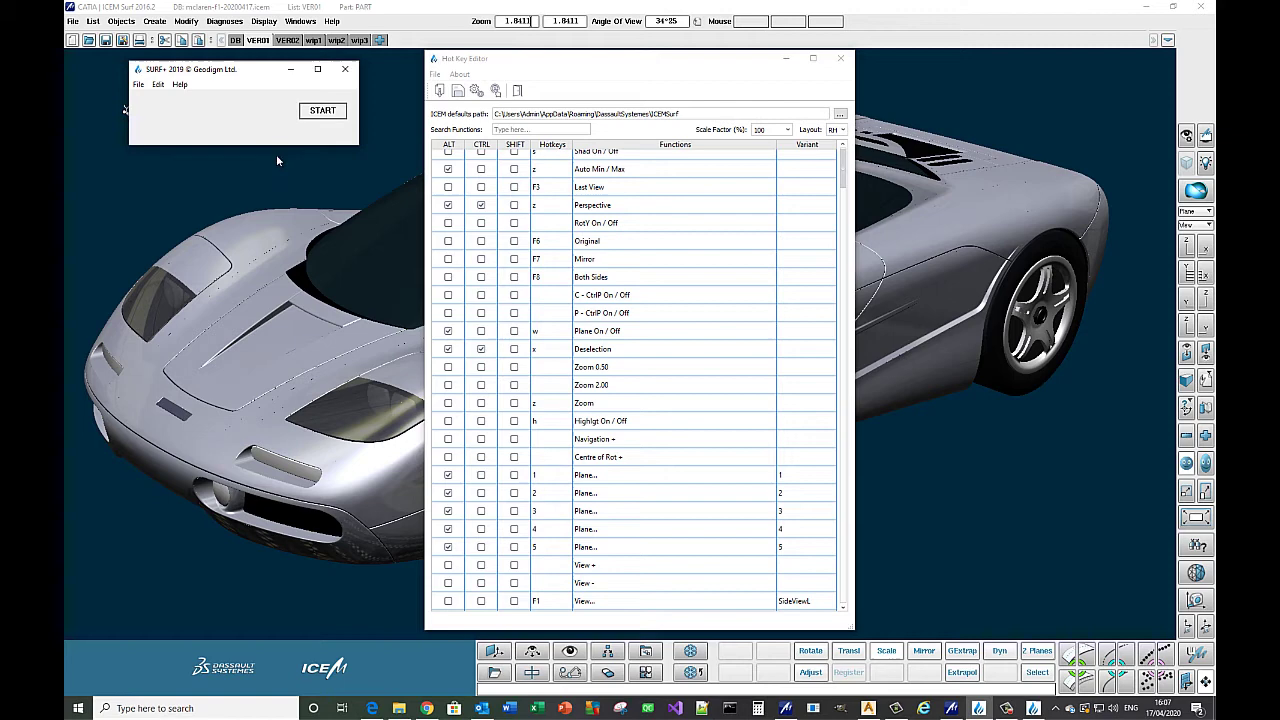
click(321, 112)
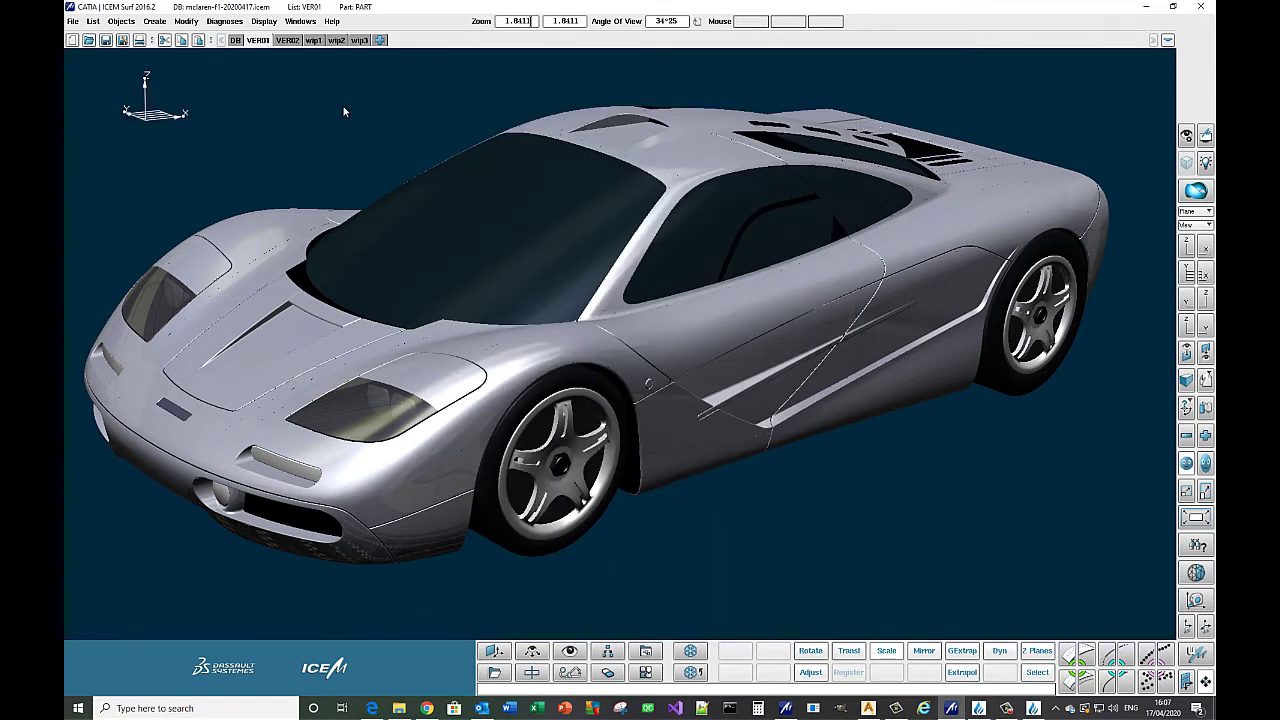
Step: Restore the saved user preferences in ICEM Surf and close the Preferences dialog
click(300, 22)
click(311, 40)
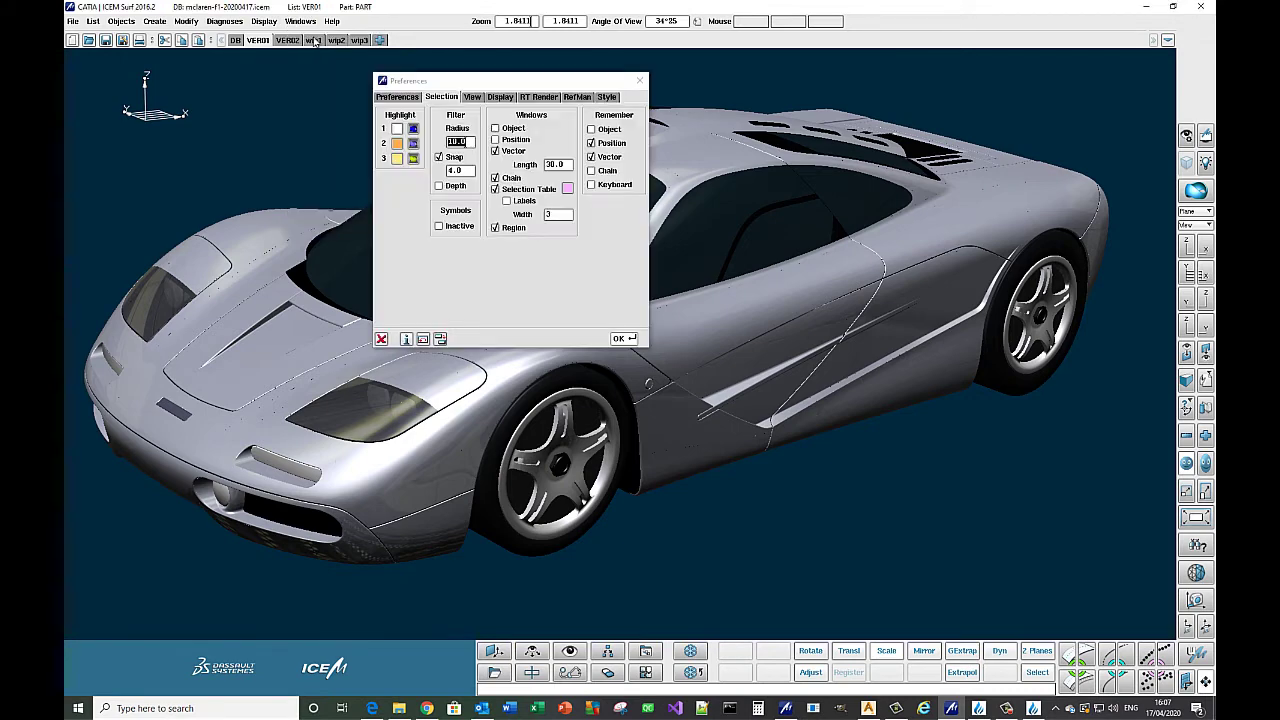
click(396, 97)
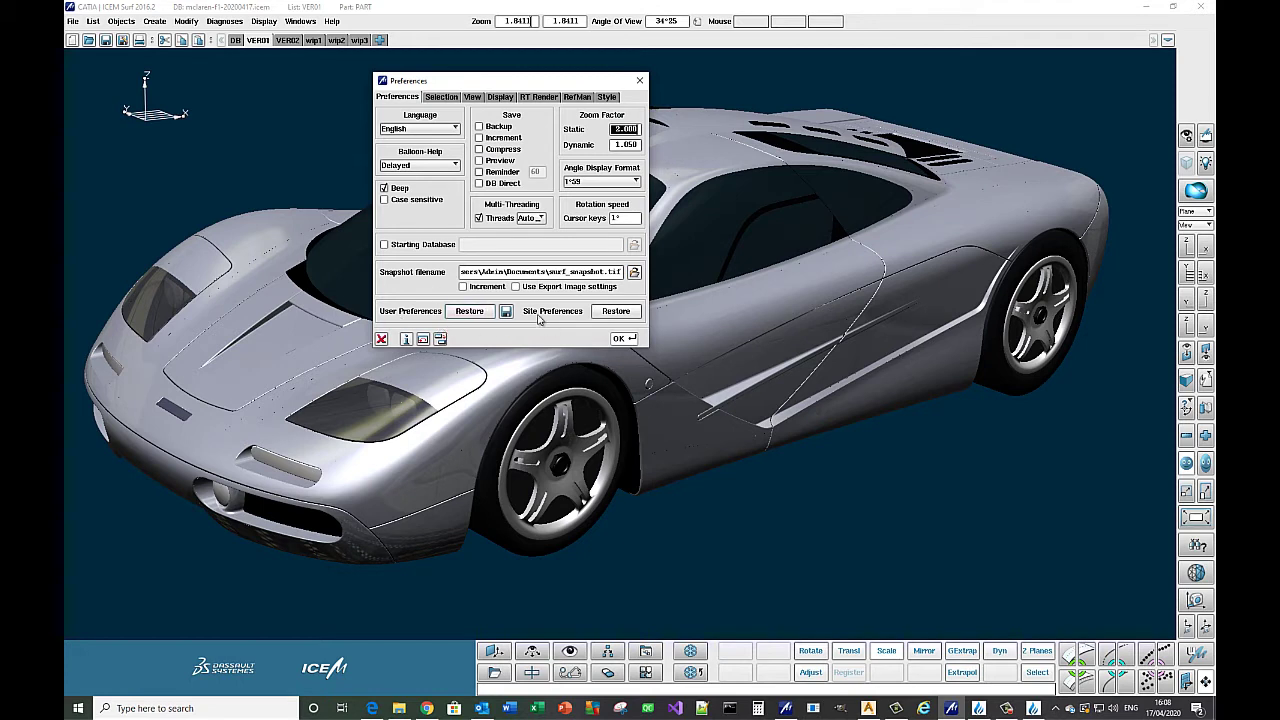
click(799, 320)
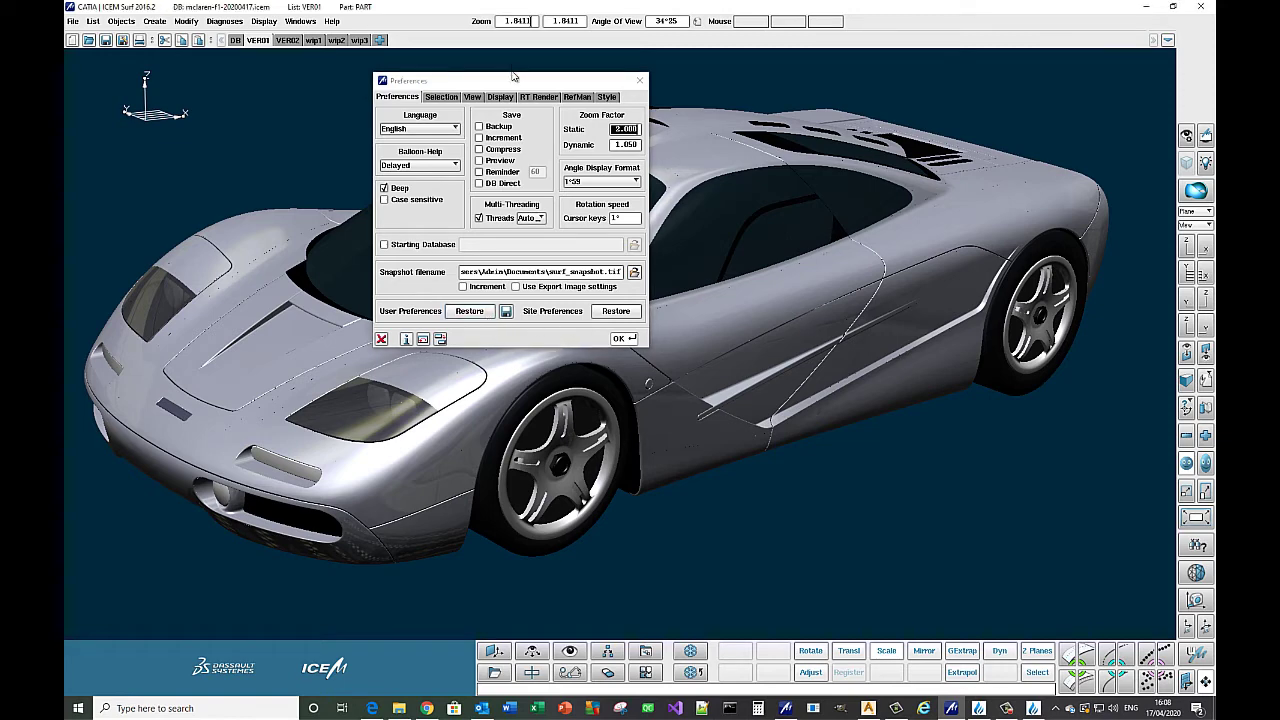
click(478, 312)
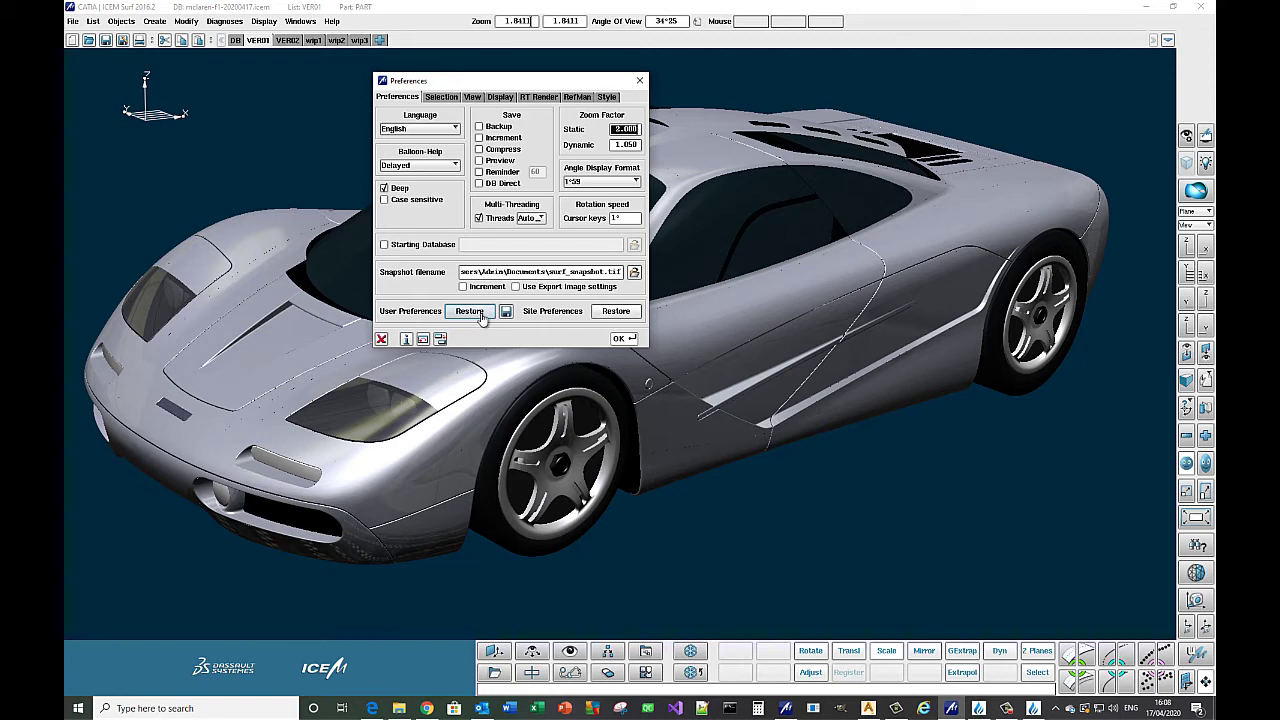
click(382, 340)
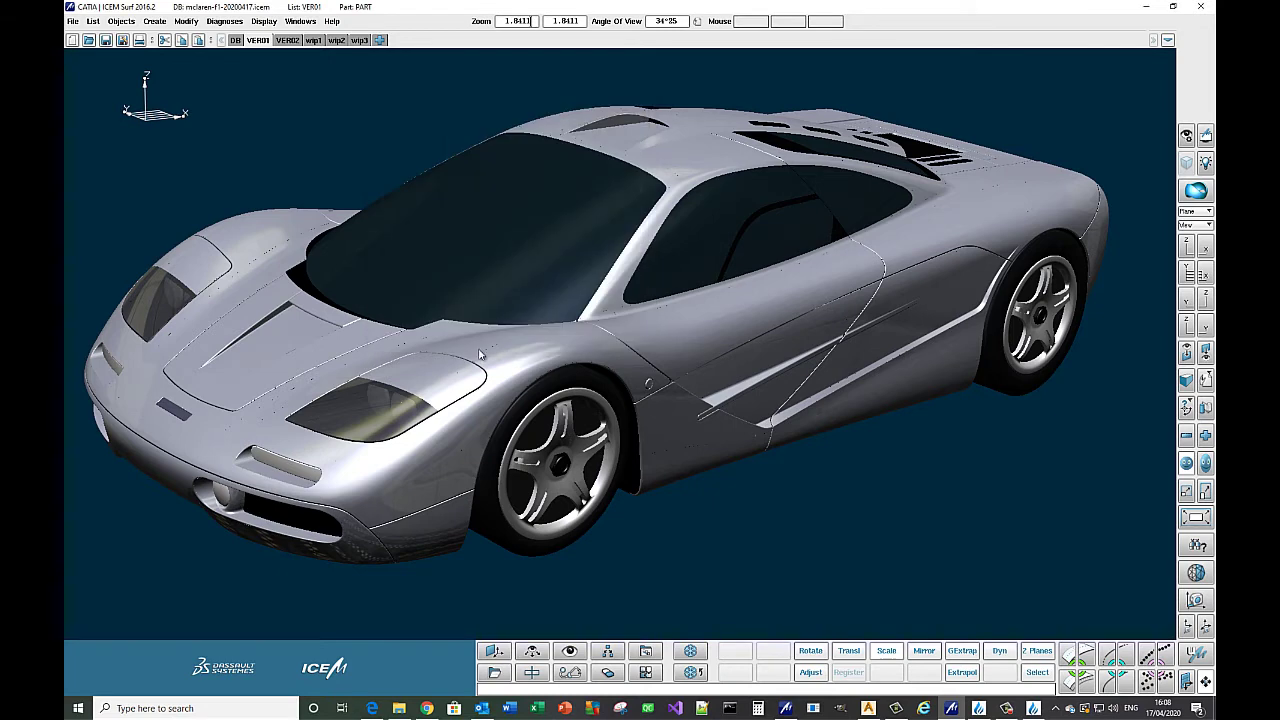
Step: Switch the car's display through wireframe with control points, wireframe only, and shading with control points
key(space)
key(space)
key(space)
key(F5)
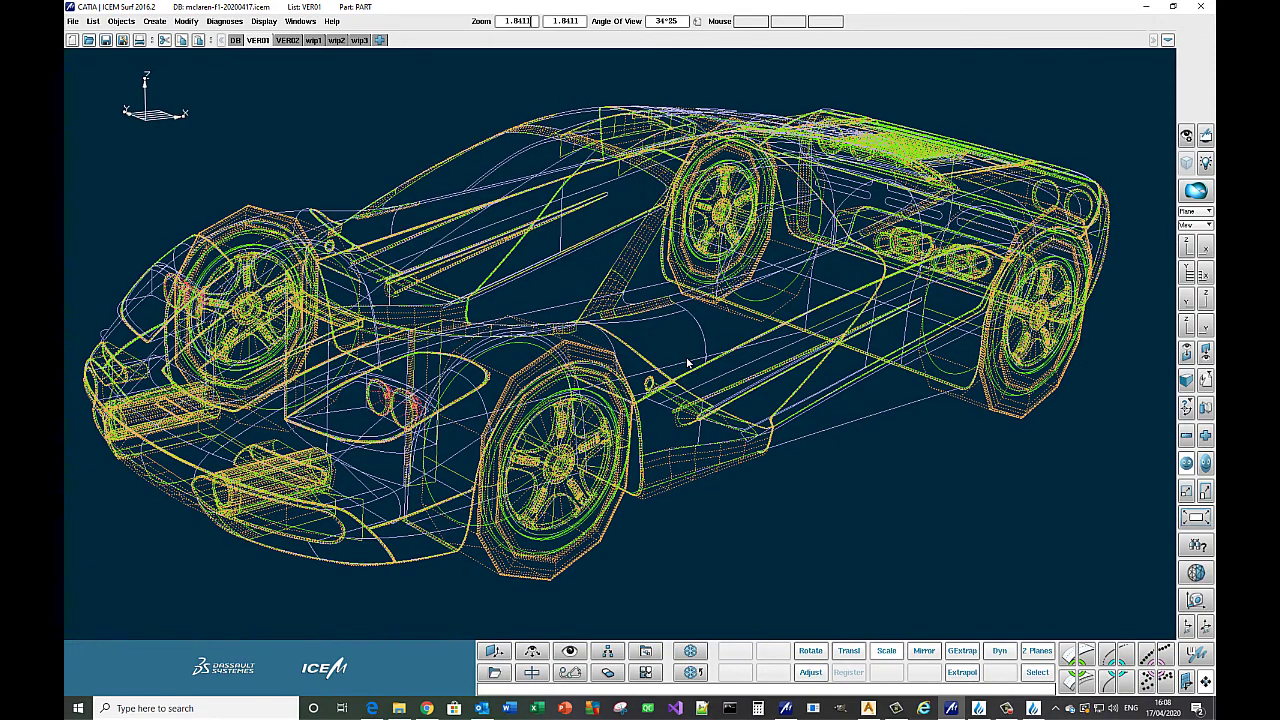
key(F6)
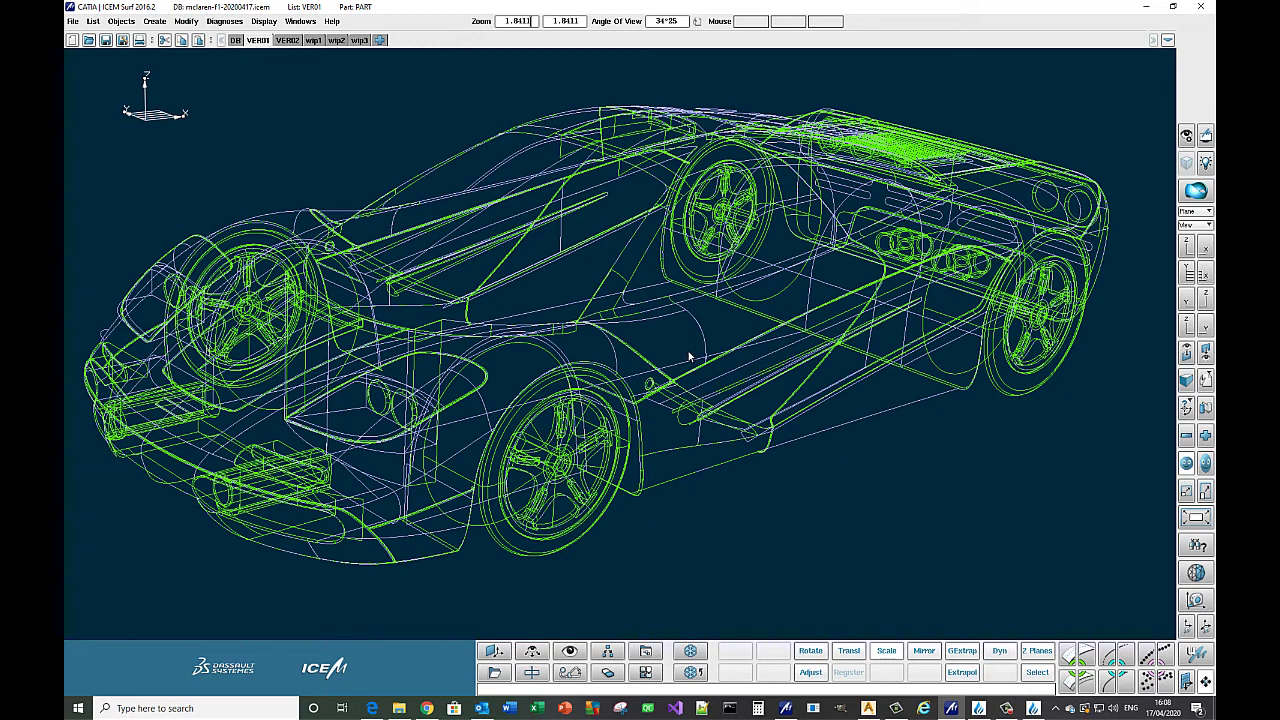
key(F7)
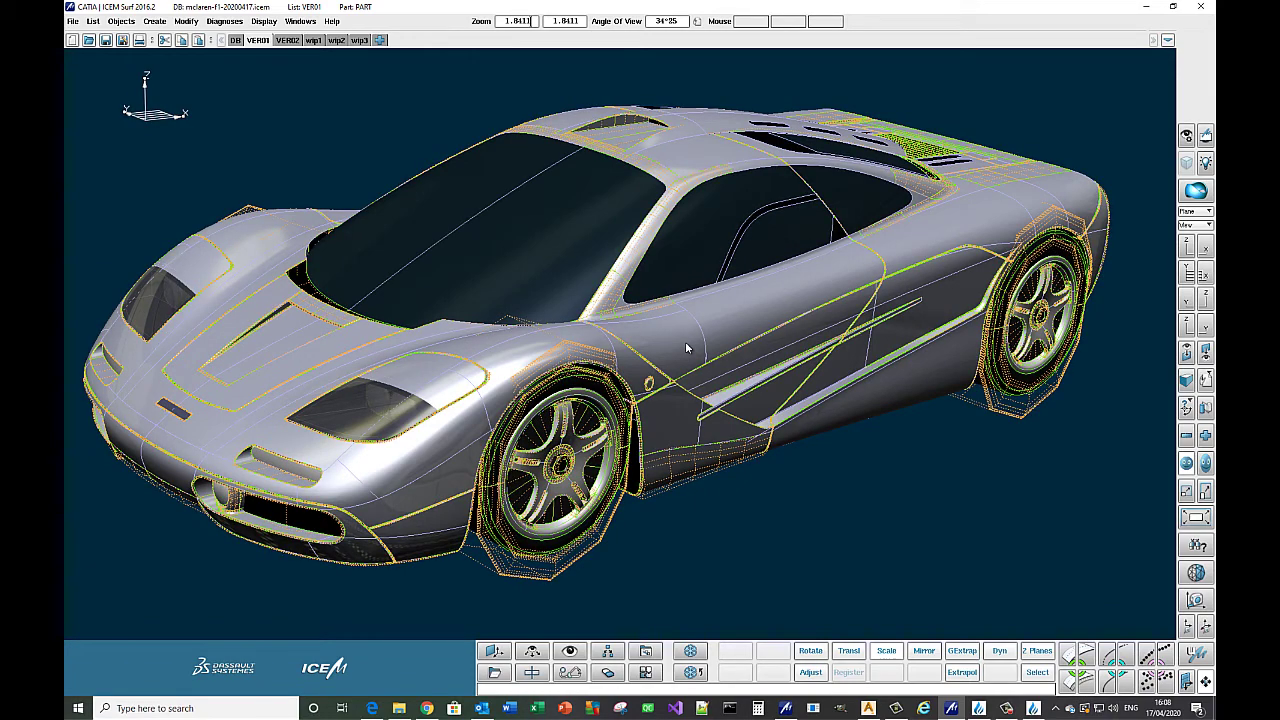
Step: Show only the original half of the car model and return to displaying both sides
key(F5)
key(F6)
key(F5)
middle_drag(628, 369, 666, 377)
key(F5)
key(F5)
key(F5)
key(F5)
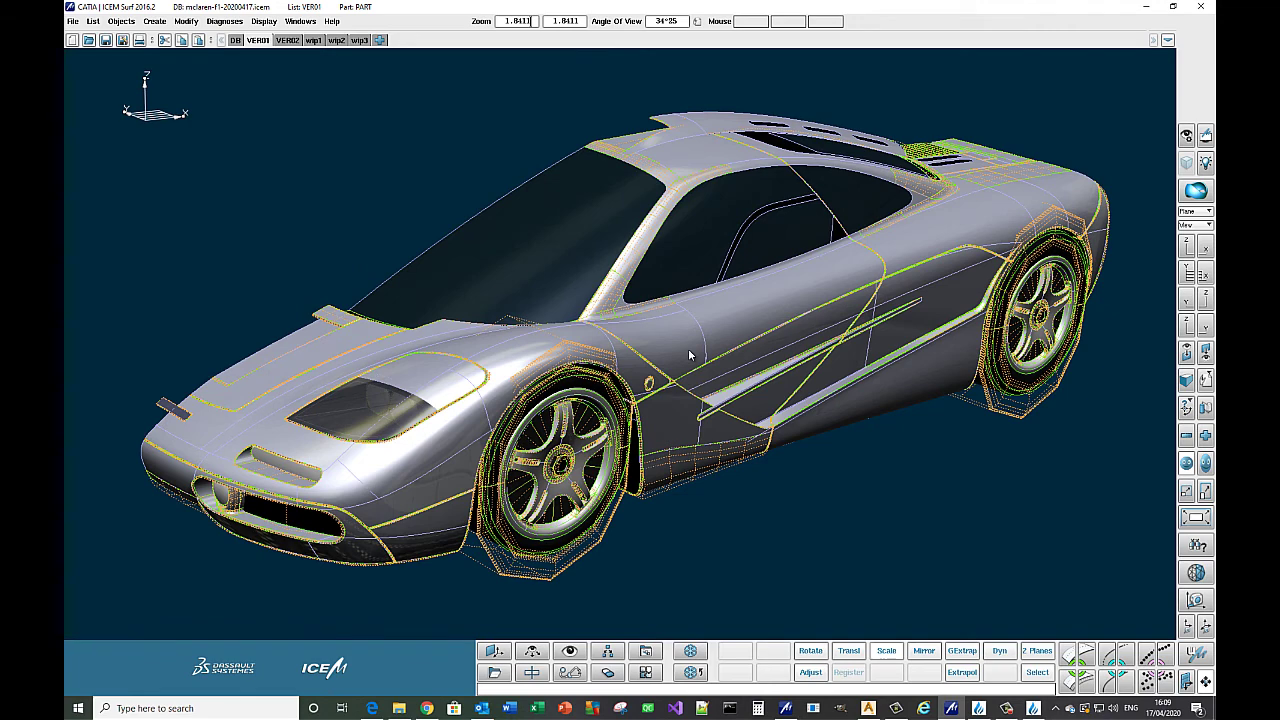
key(F5)
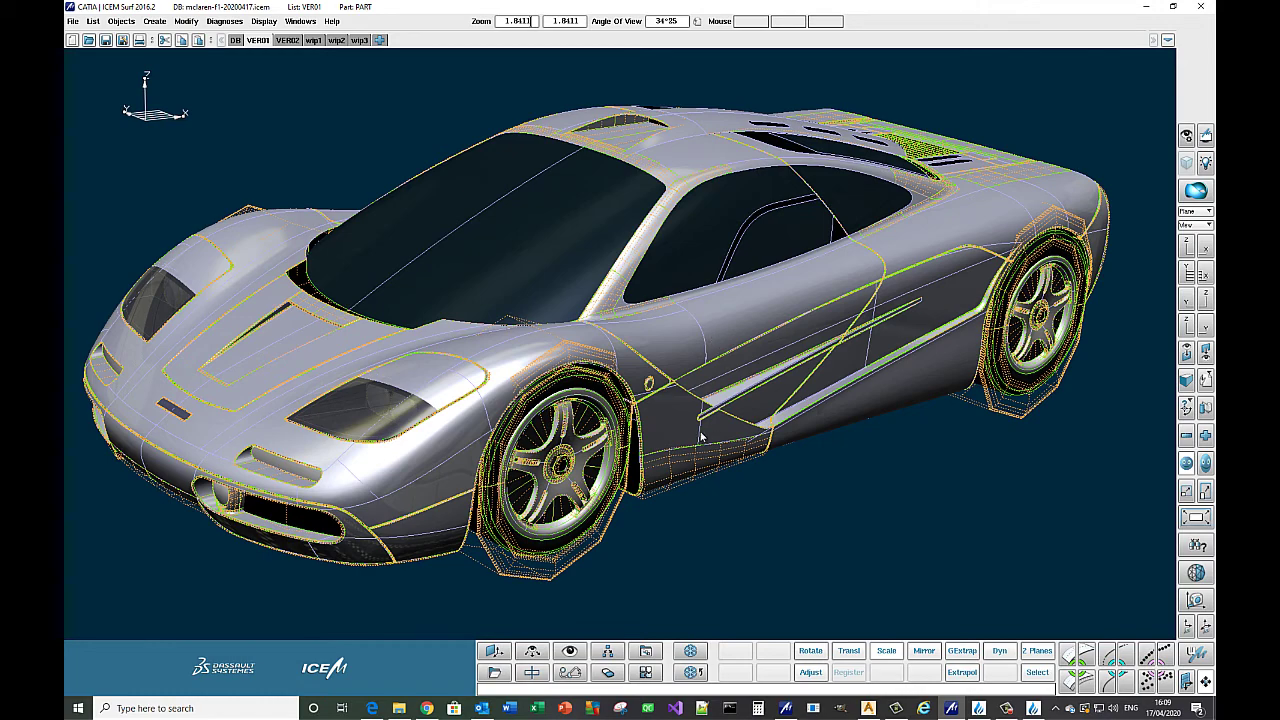
ctrl+shift+drag(712, 466, 674, 408)
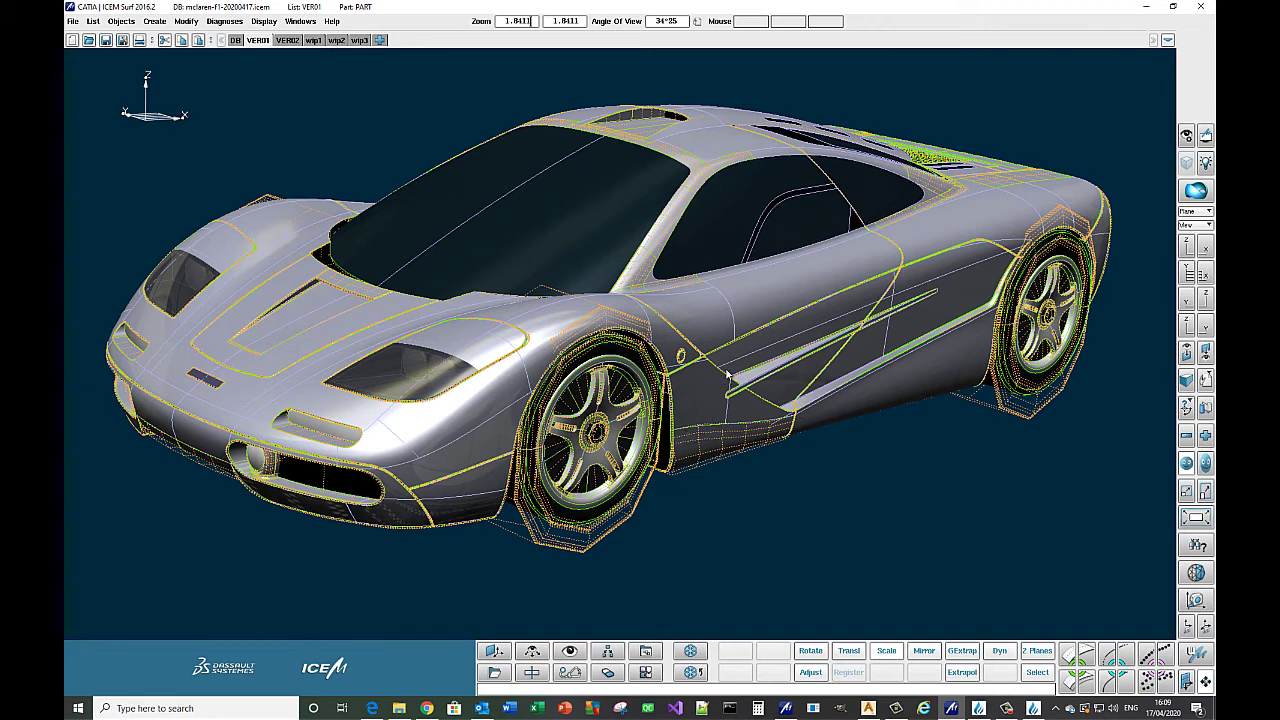
Step: Switch to the Hot Key Editor and search the functions for "mov"
click(1033, 708)
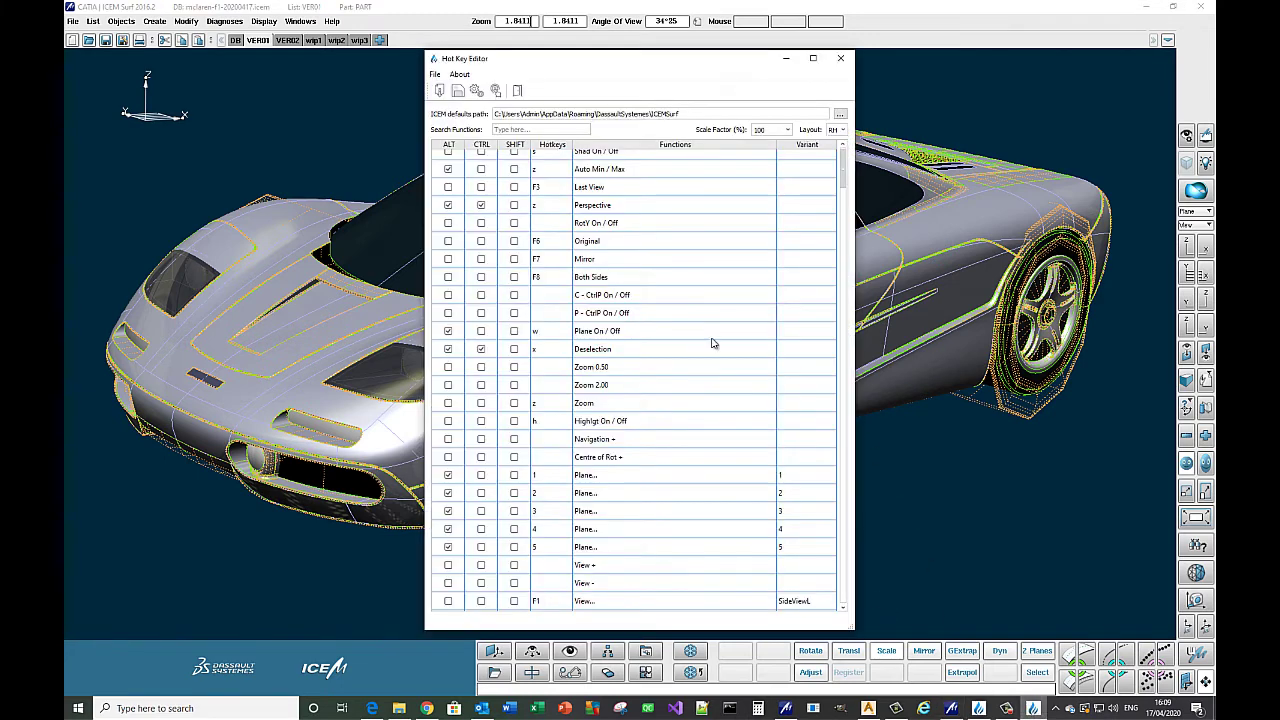
click(524, 130)
text(move)
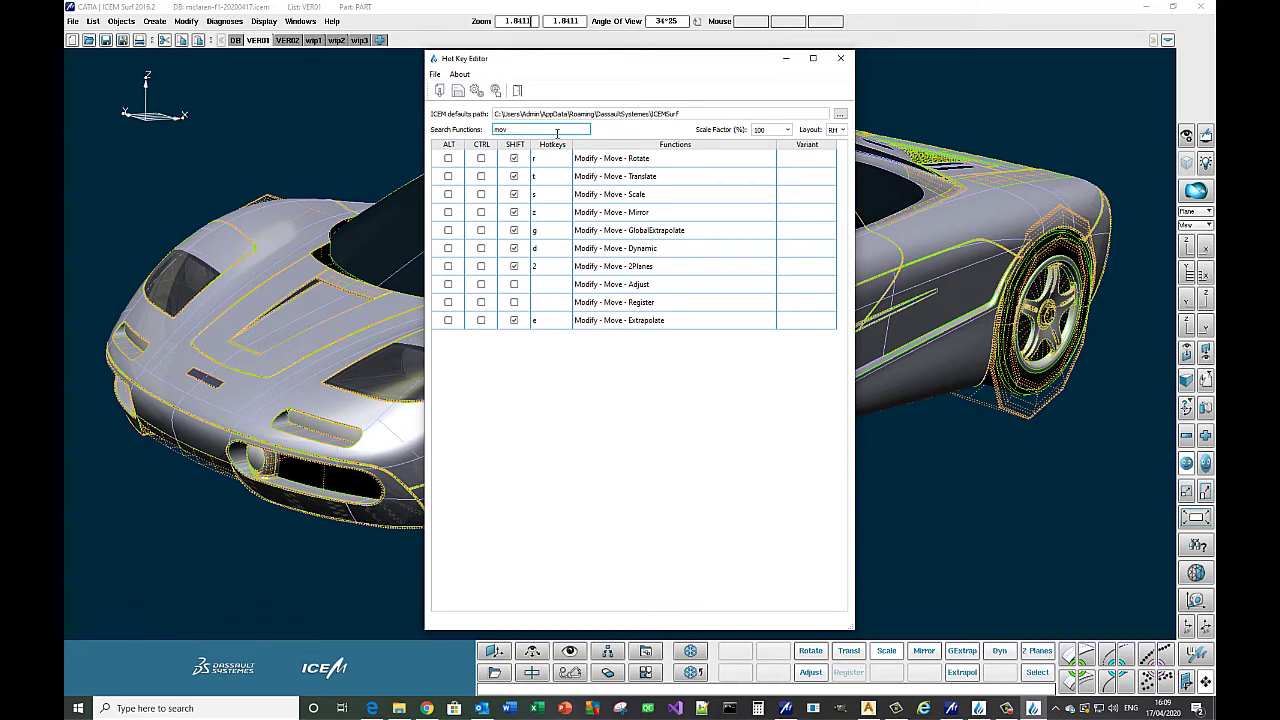
Step: Examine the listed Modify - Move functions from Rotate to Extrapolate, including Rotate's hotkey and Shift modifier
click(559, 153)
click(626, 163)
click(645, 324)
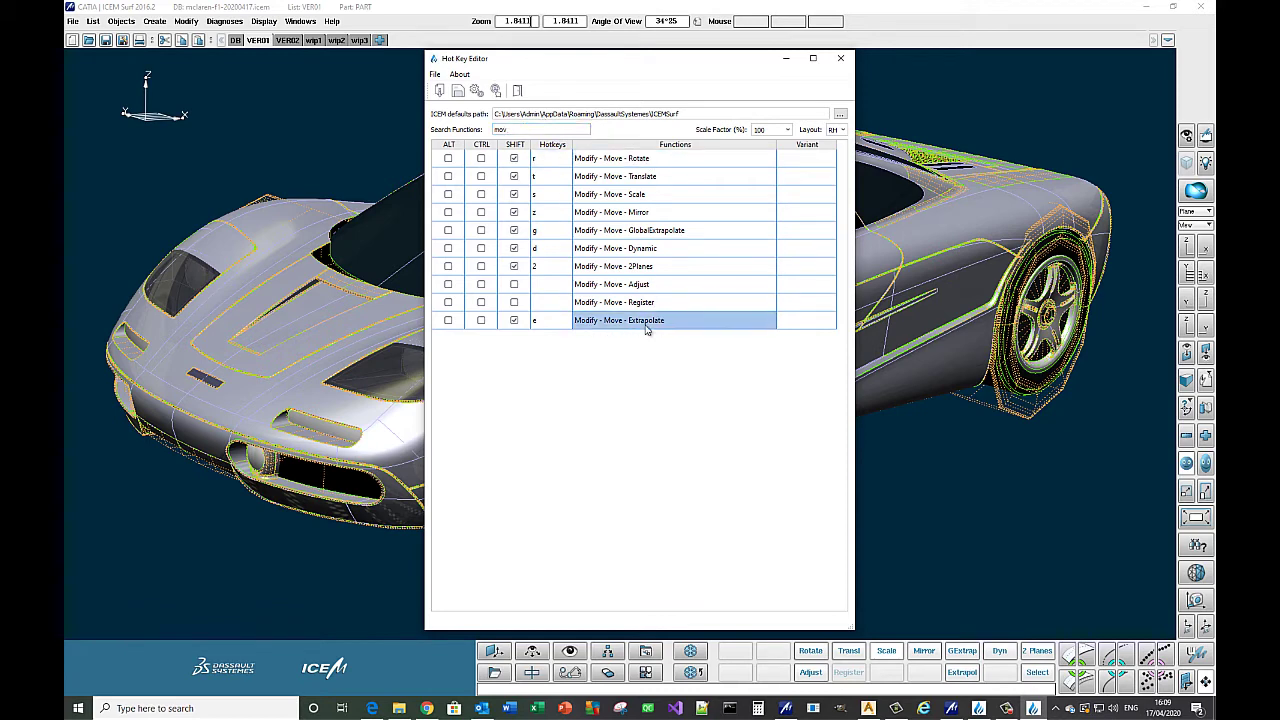
click(626, 158)
click(634, 320)
click(615, 177)
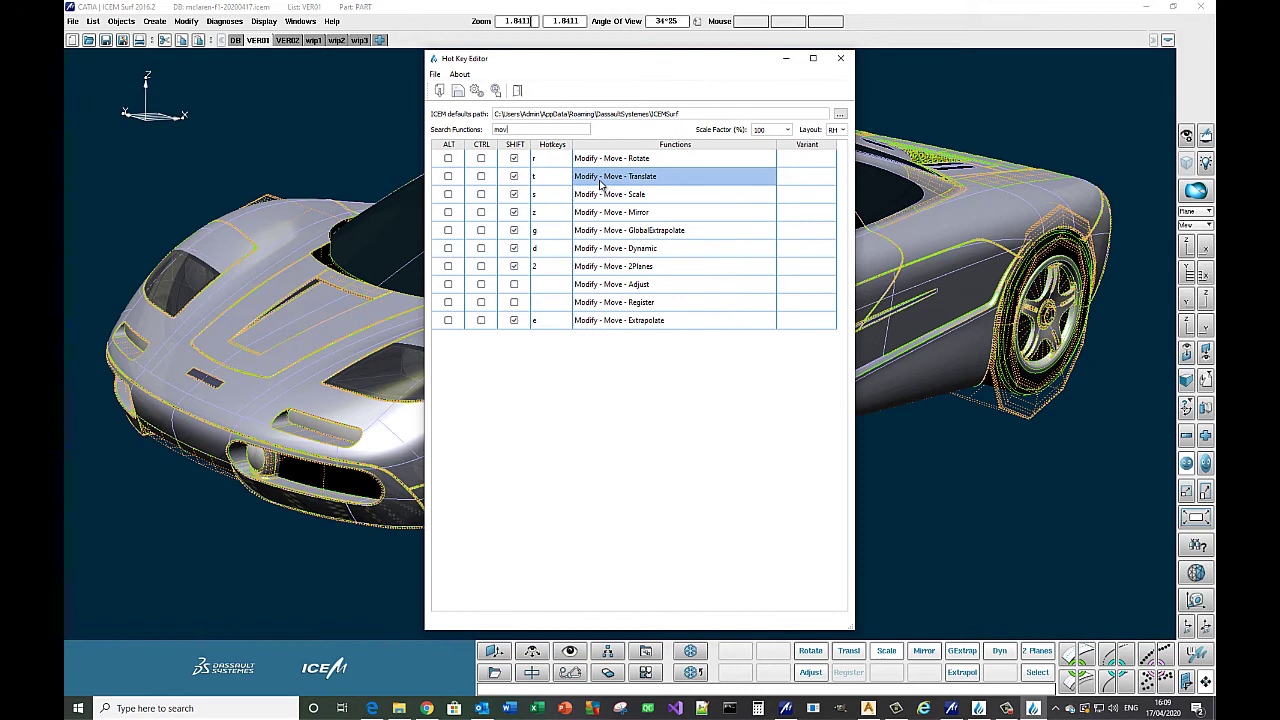
click(606, 160)
click(548, 160)
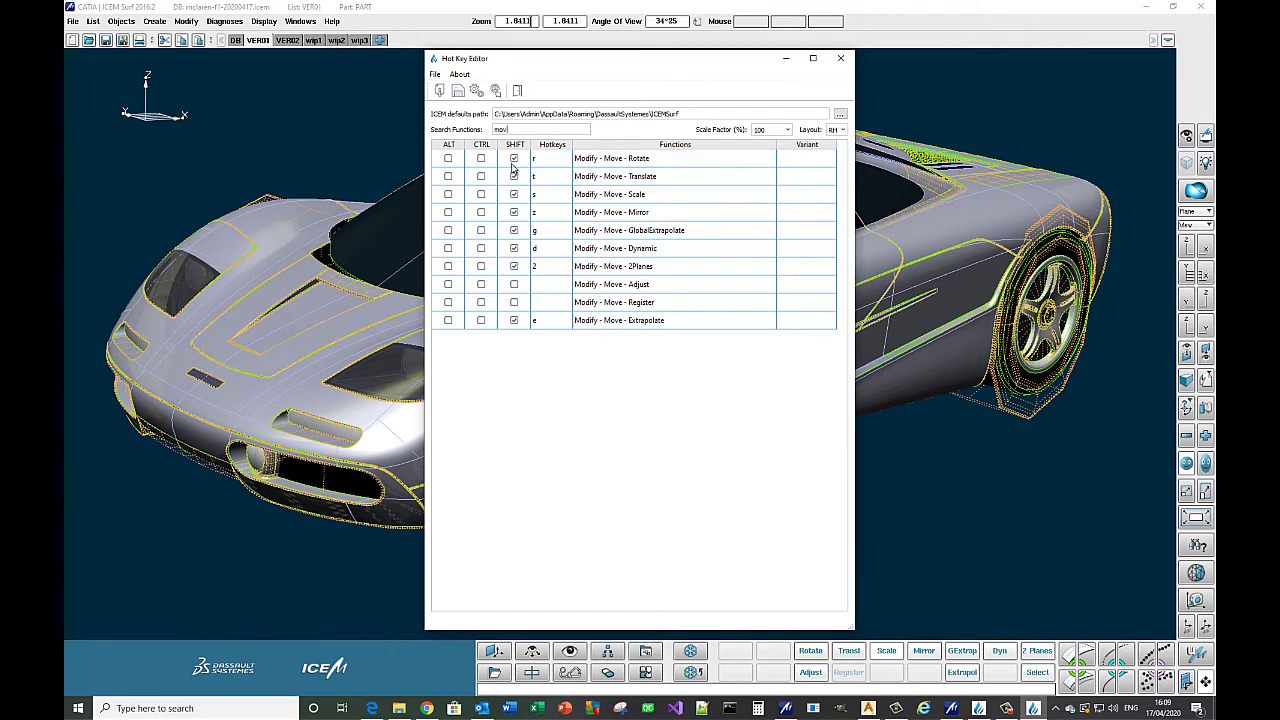
click(514, 163)
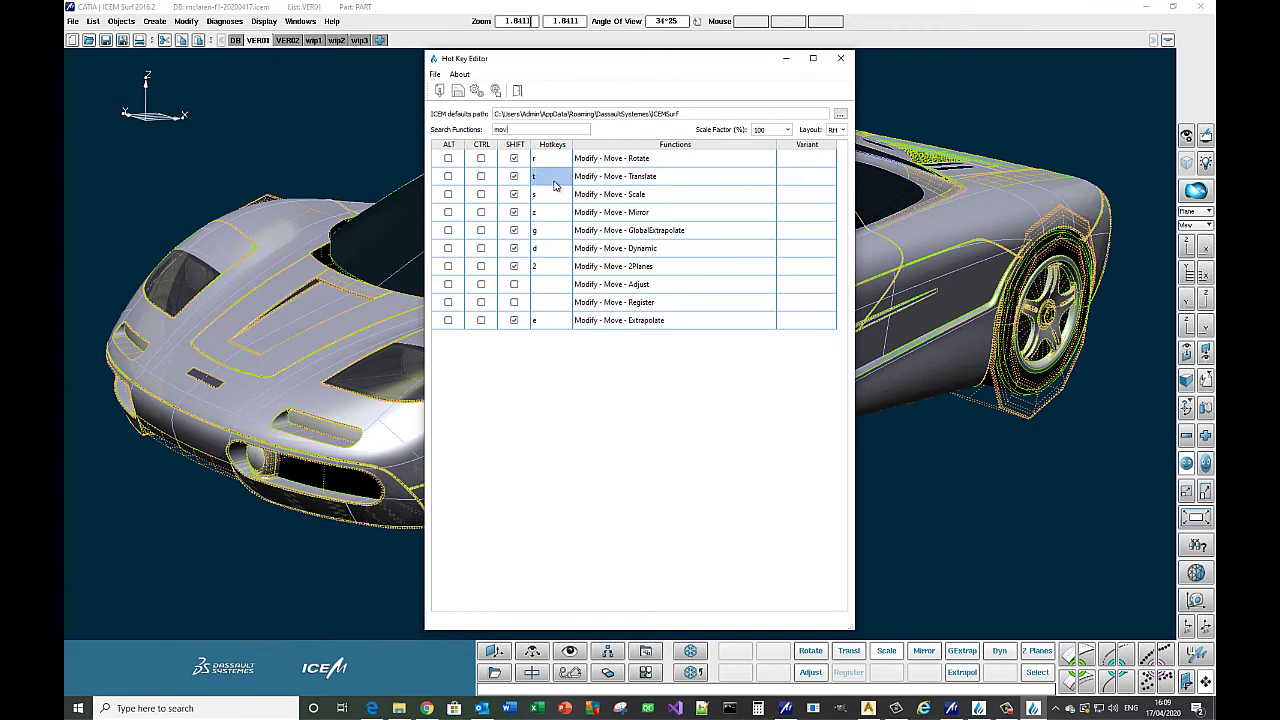
Step: Examine the hotkeys of the remaining Move functions, from Translate and Scale to 2Planes and Extrapolate, and close the Hot Key Editor
click(622, 180)
click(545, 196)
click(625, 197)
click(625, 212)
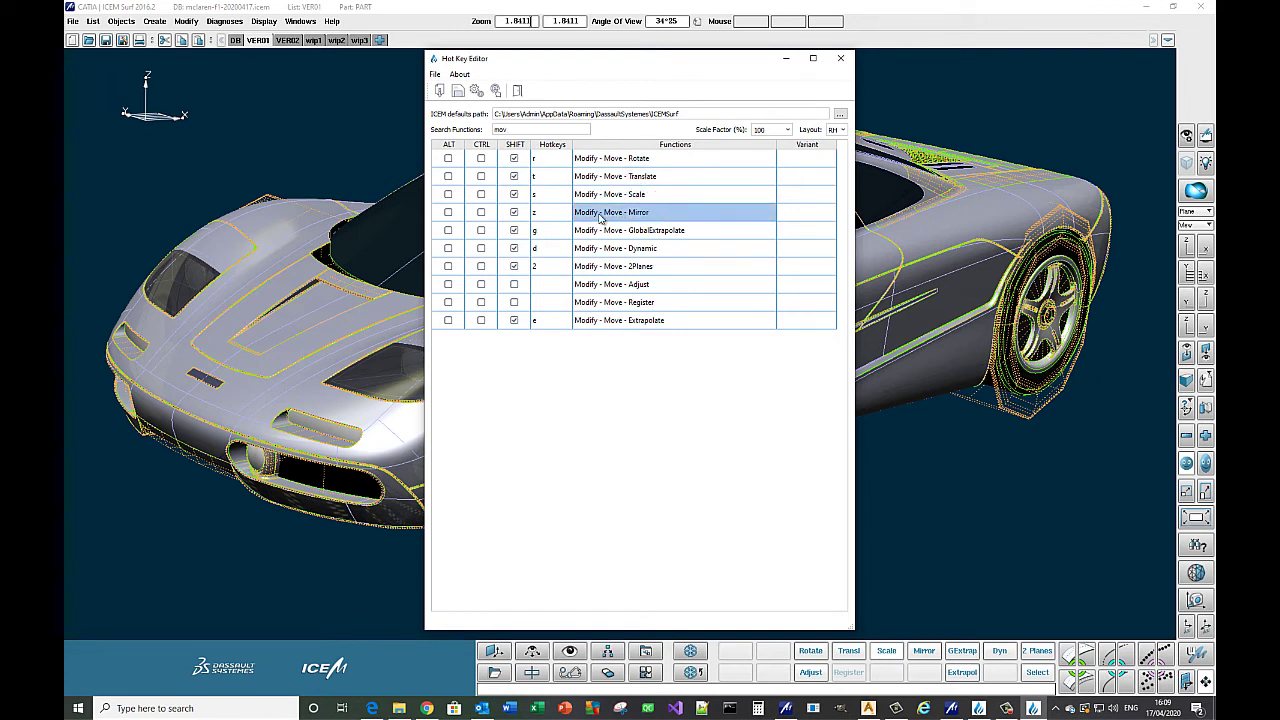
click(548, 214)
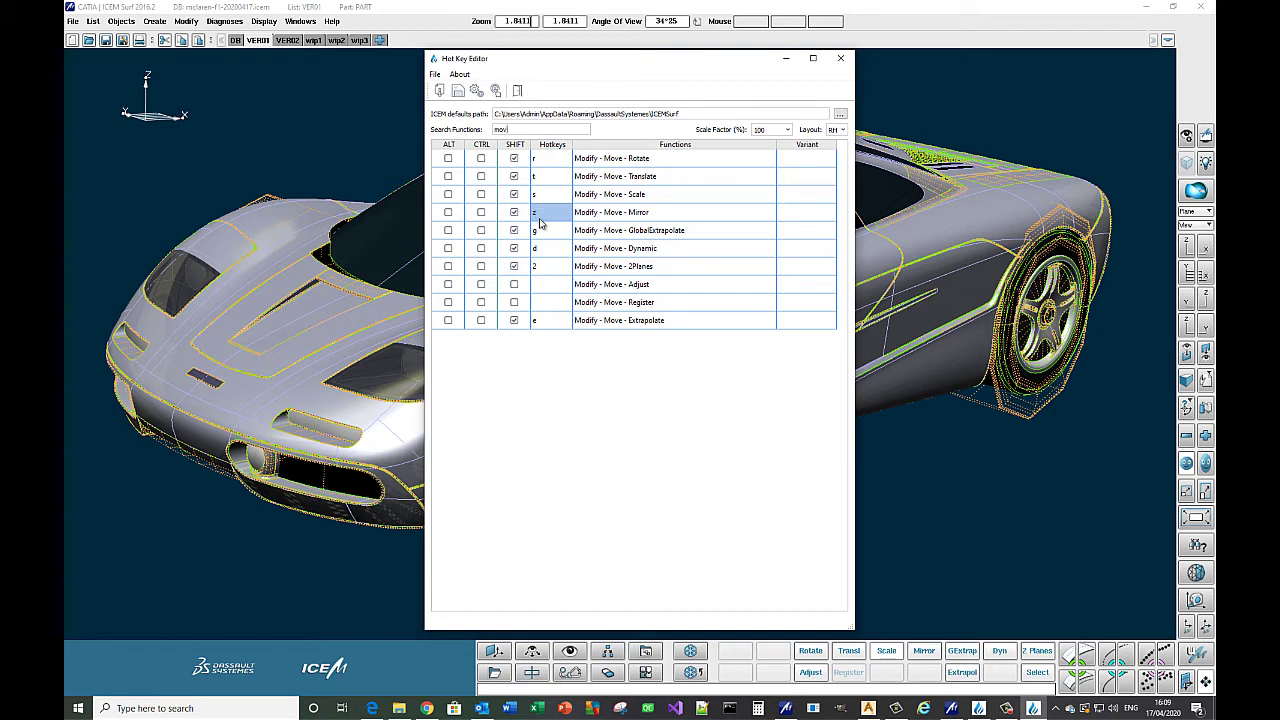
click(541, 235)
click(541, 250)
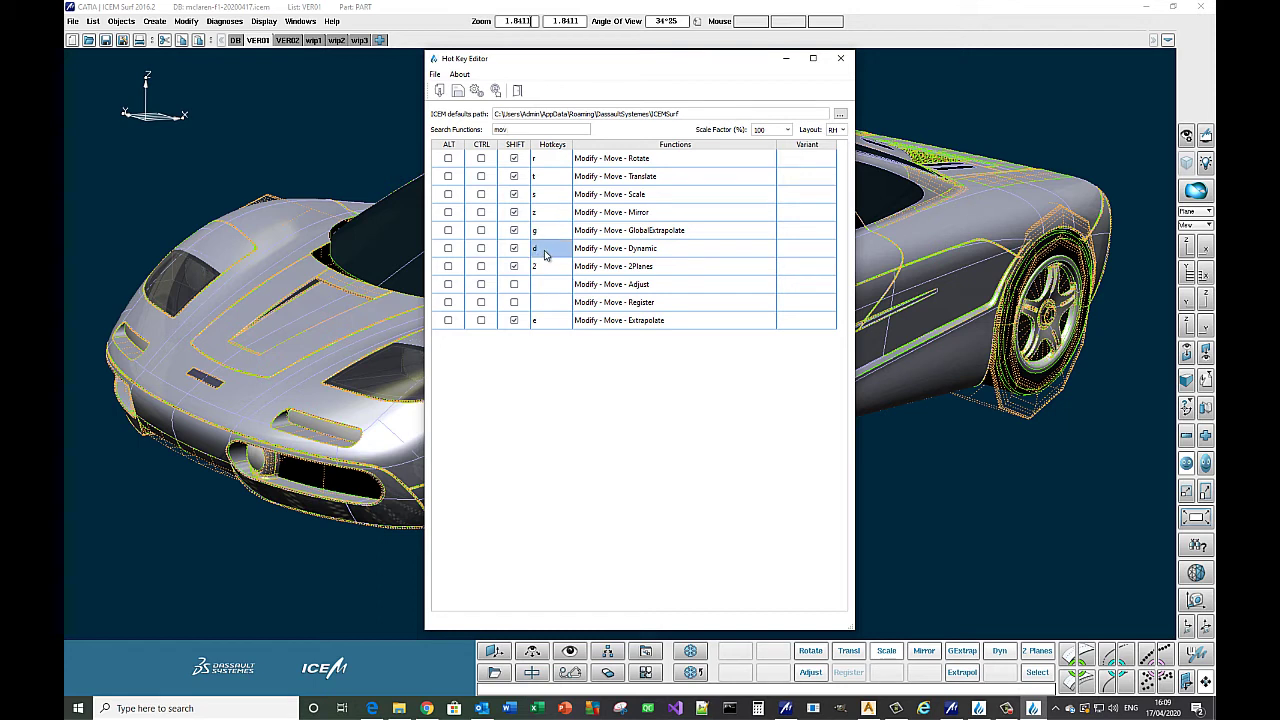
click(545, 267)
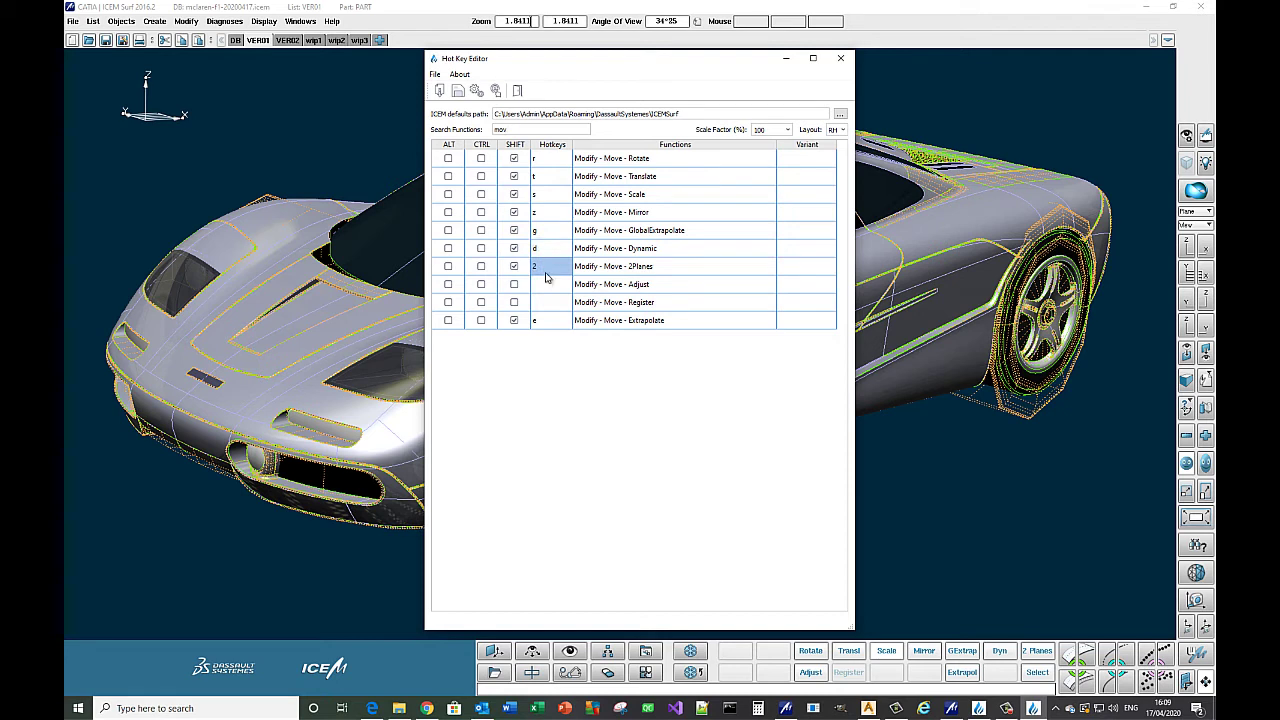
click(545, 321)
click(506, 302)
click(589, 326)
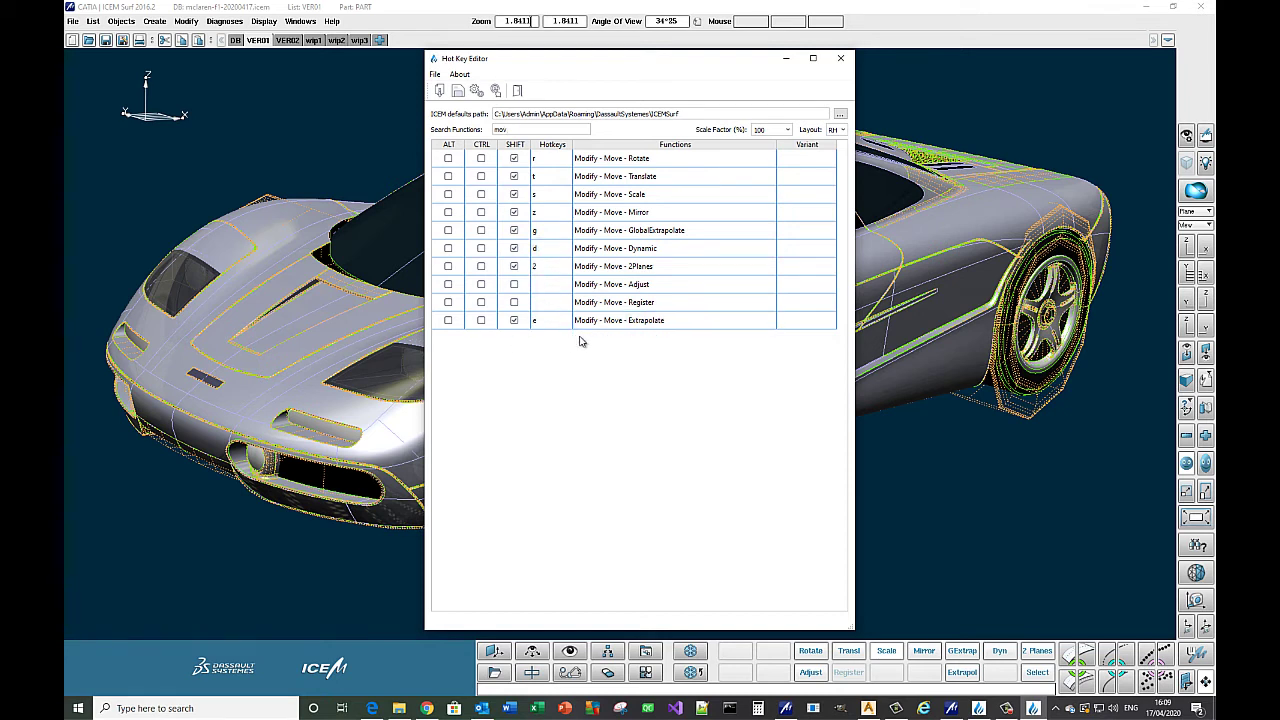
click(555, 321)
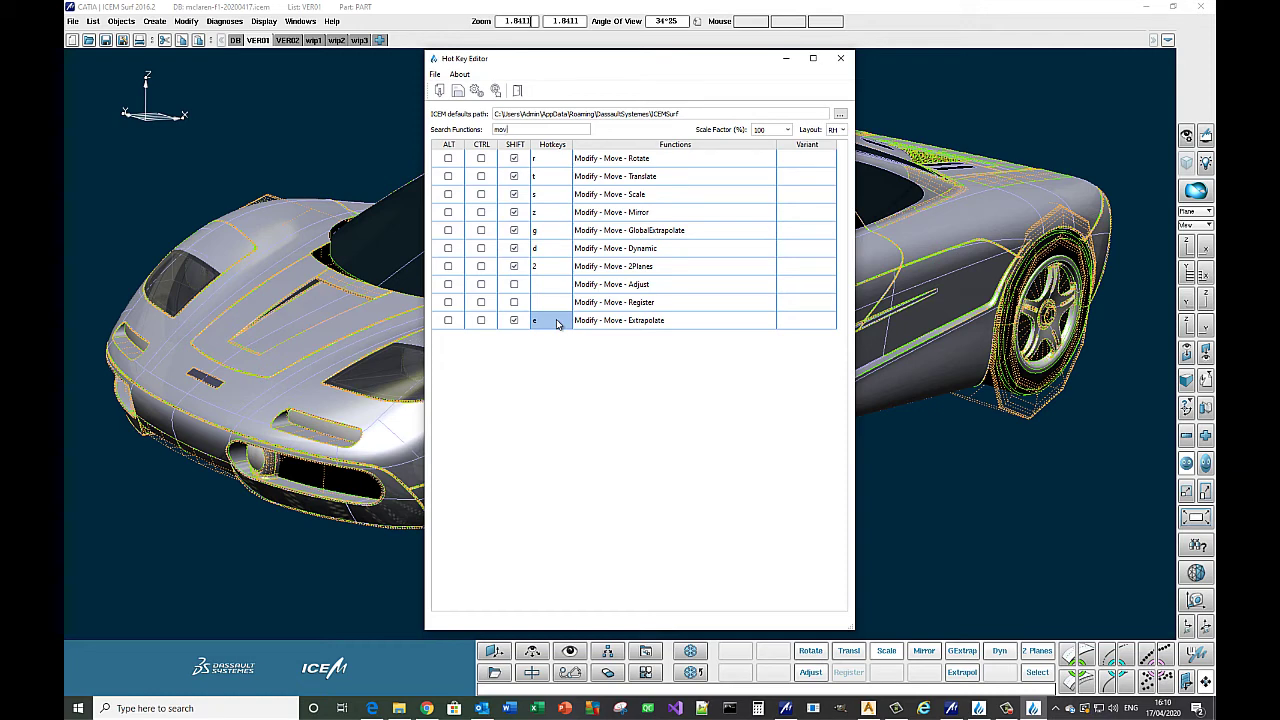
click(840, 58)
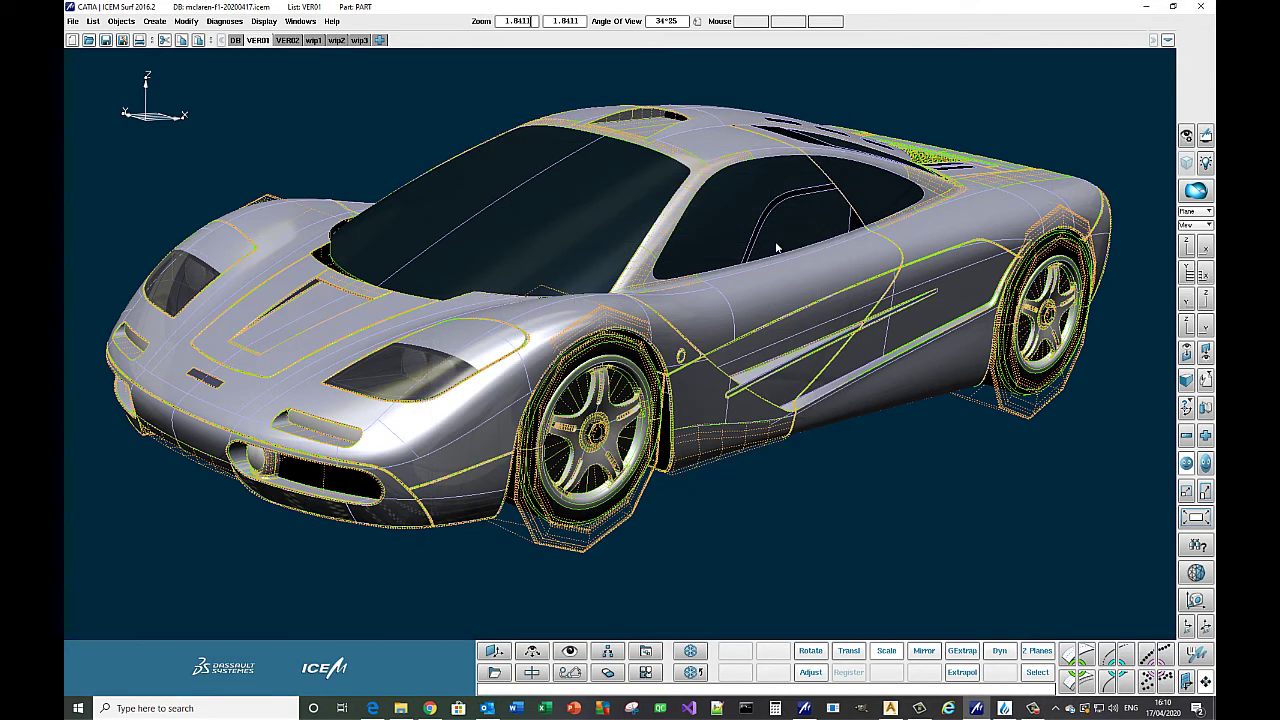
Step: Launch Translate, Rotate, Scale and Mirror in turn with their hotkeys, picking the car body for Translate and Rotate
key(e)
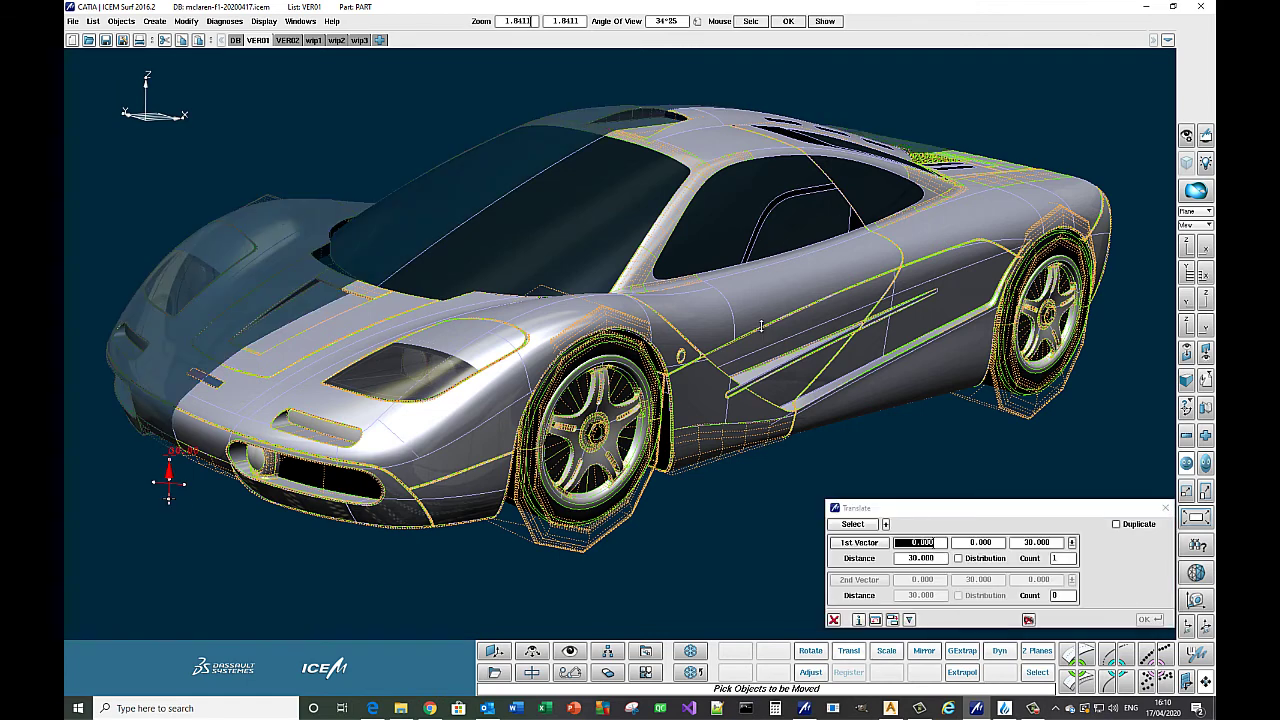
click(760, 326)
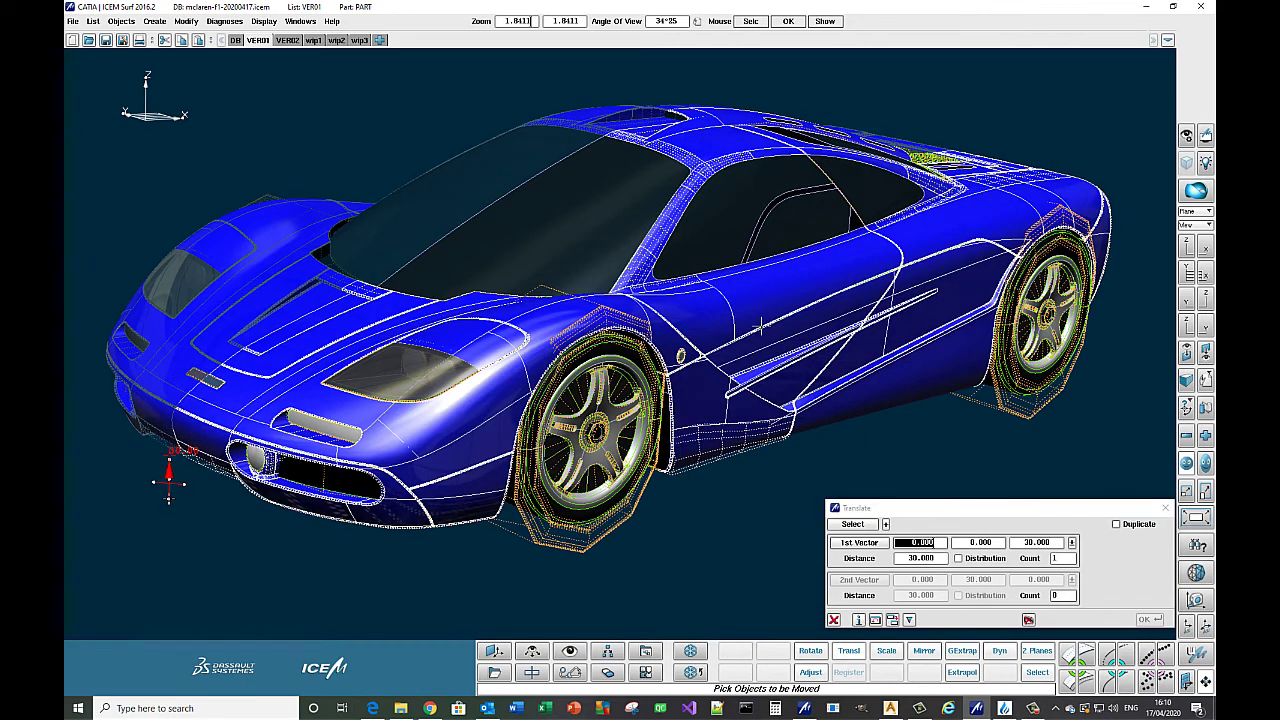
key(r)
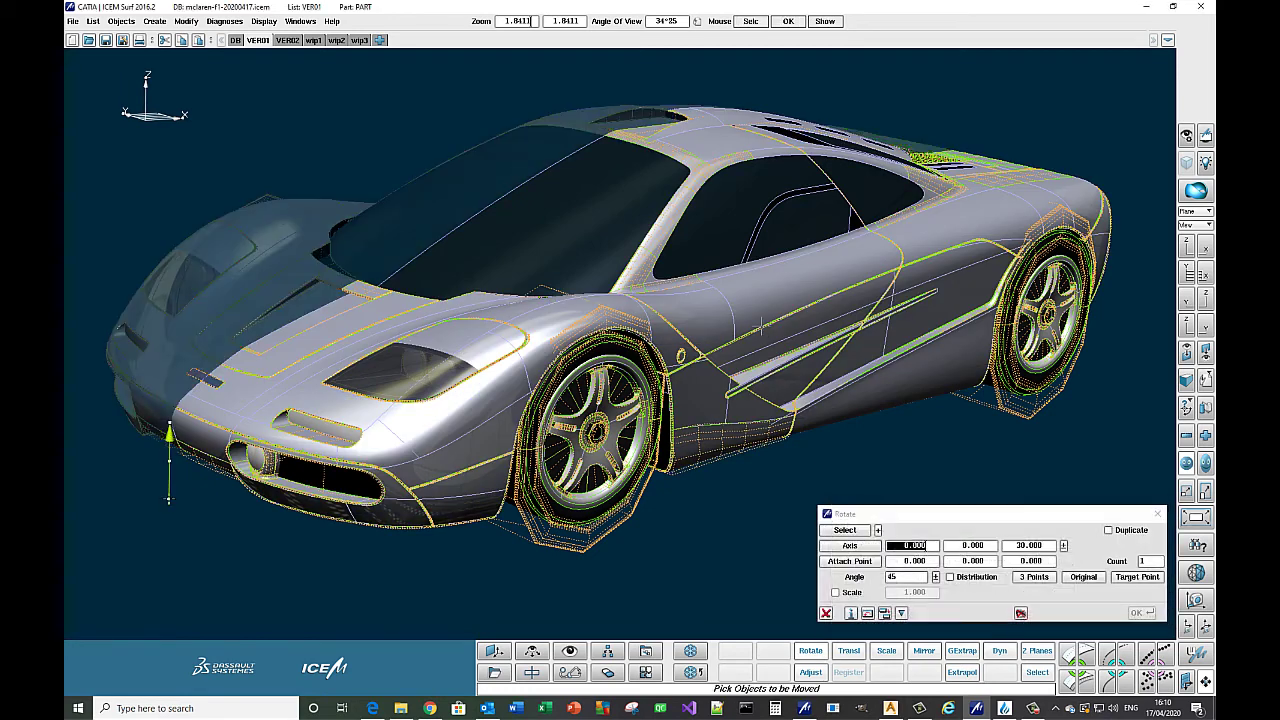
click(757, 323)
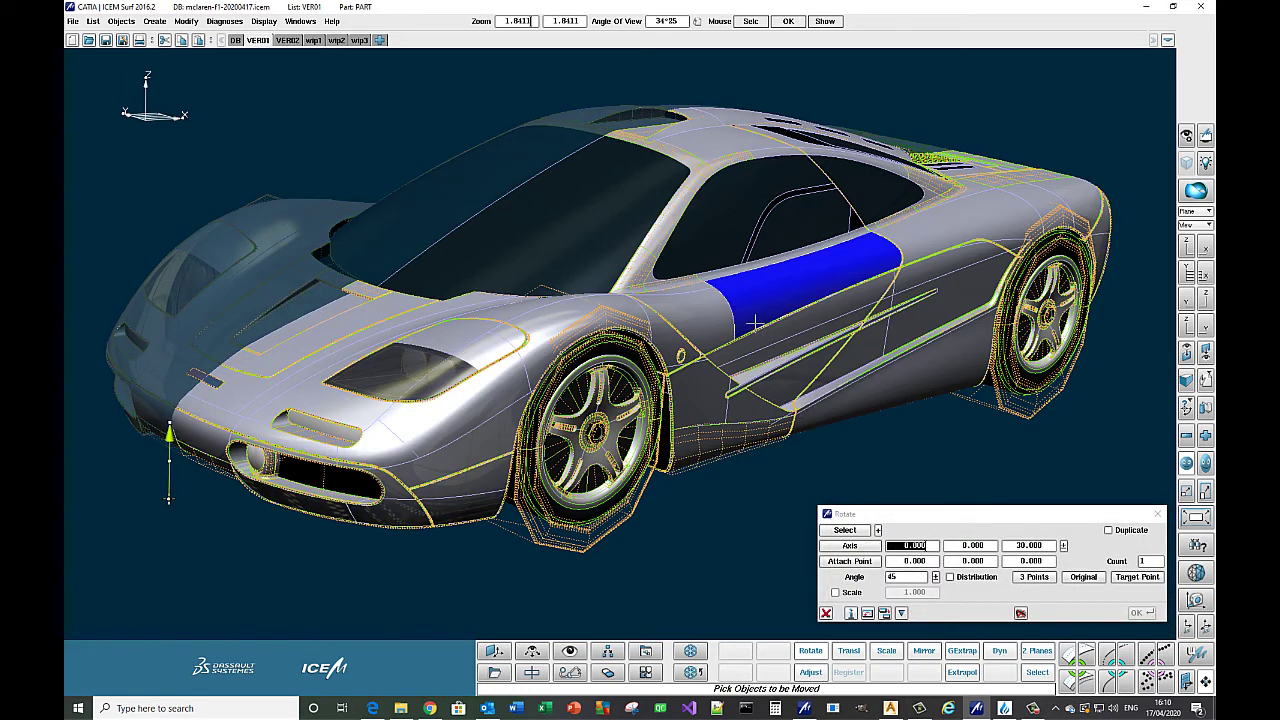
click(756, 323)
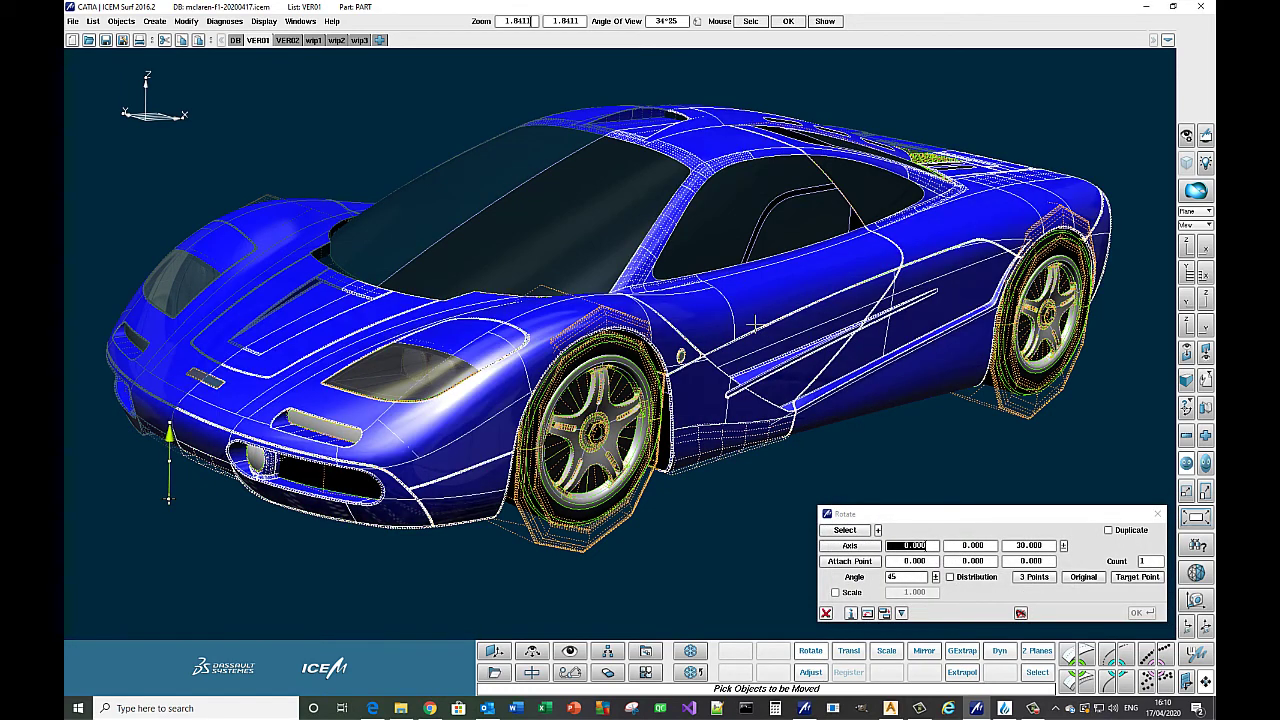
key(s)
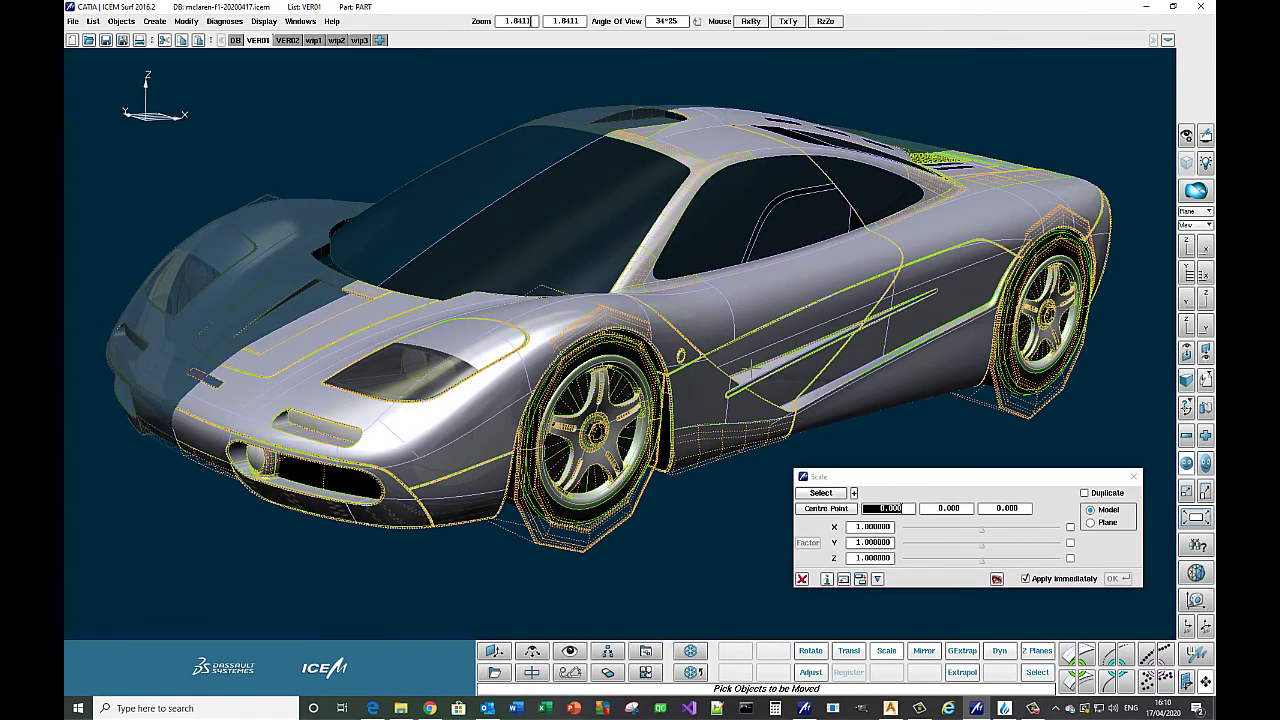
key(m)
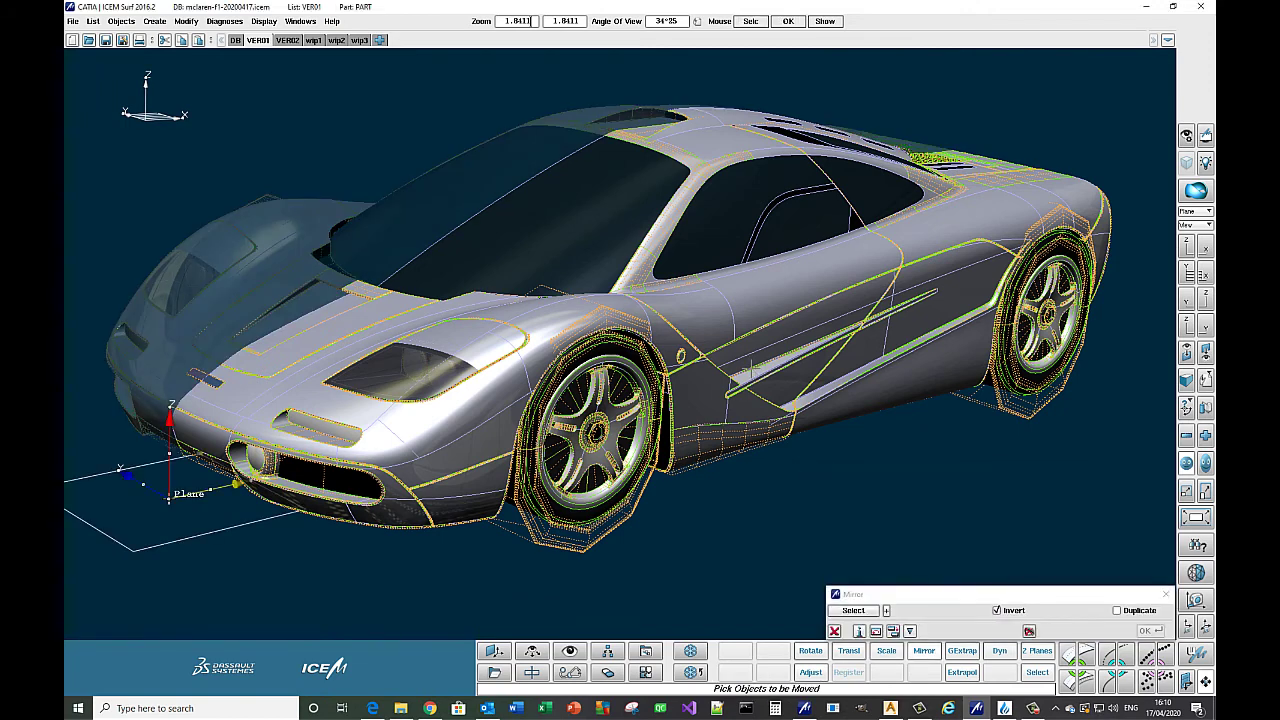
Step: Move the car body downward with the Dynamic command and undo the move
key(d)
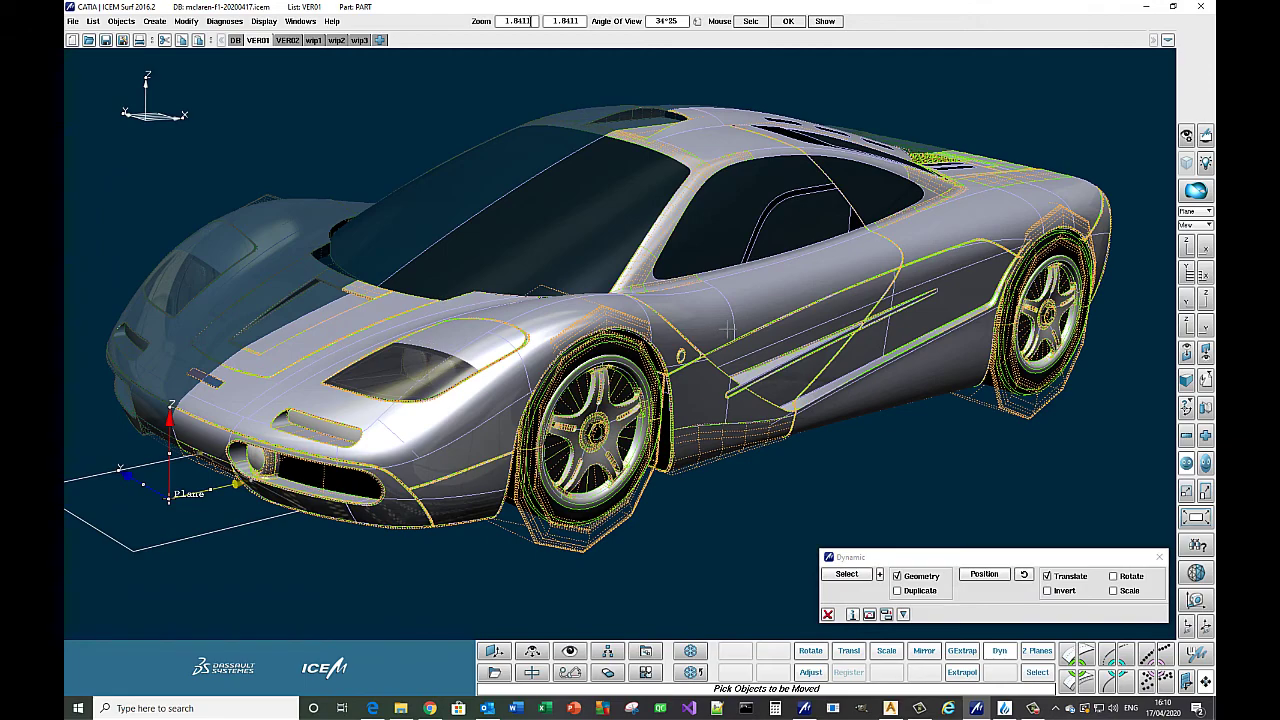
click(727, 330)
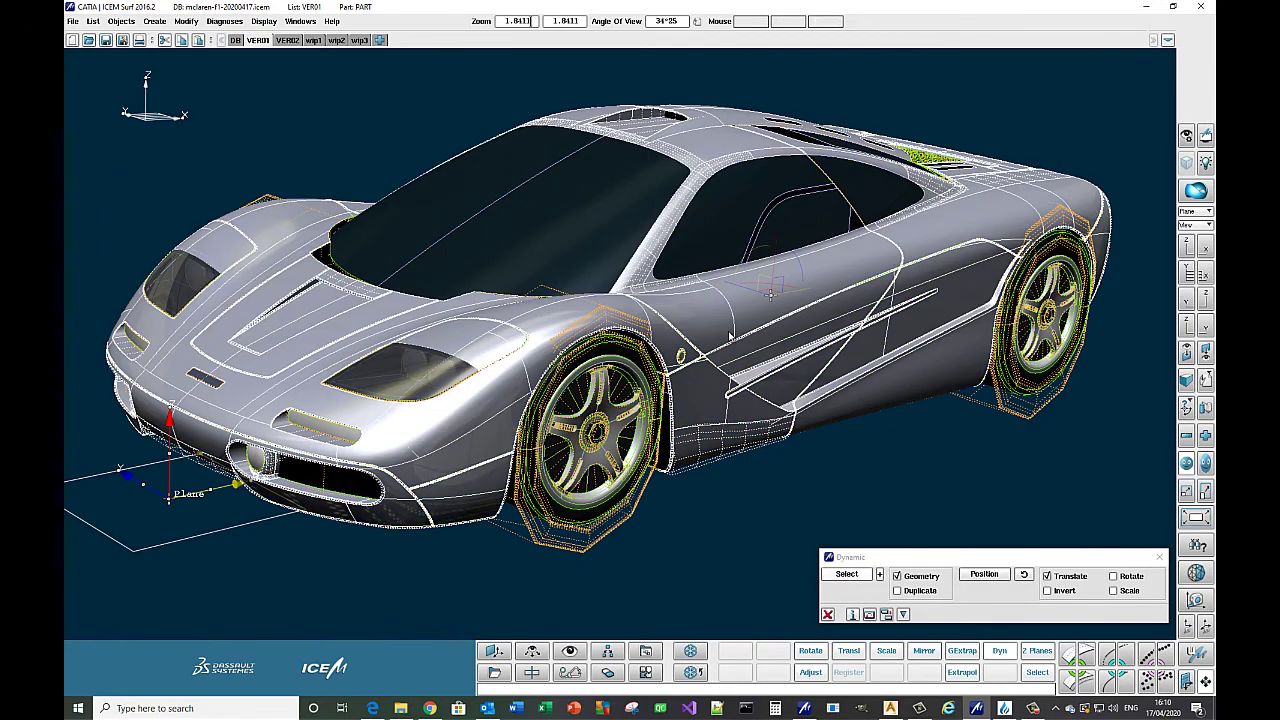
drag(770, 293, 769, 345)
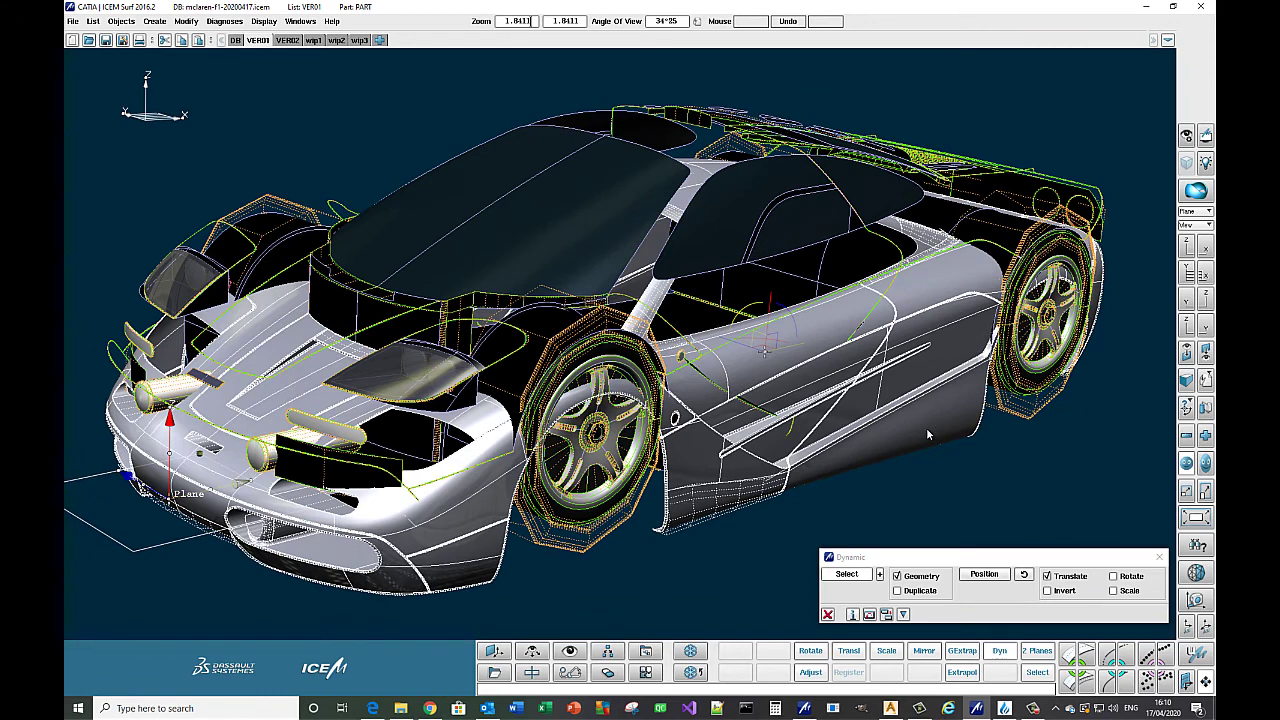
key(ctrl+z)
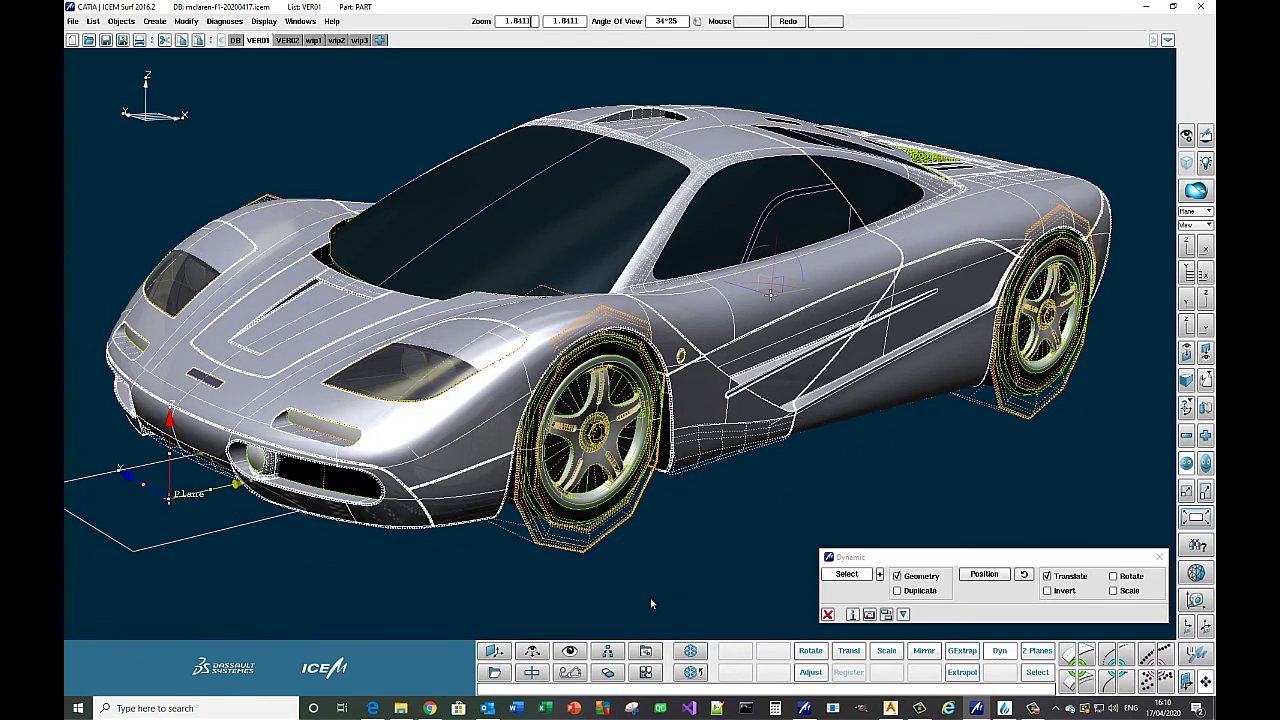
Step: View the Display settings and the Diagnoses functions, and close the open dialogs
click(569, 651)
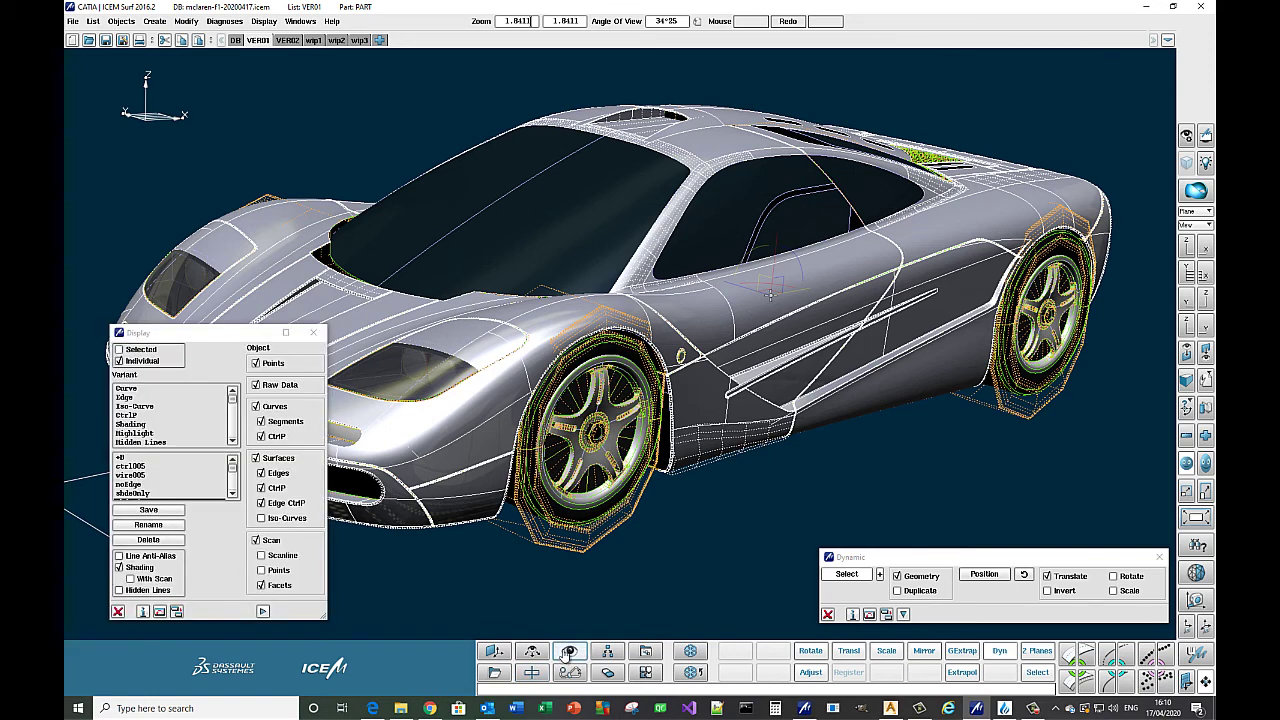
click(571, 672)
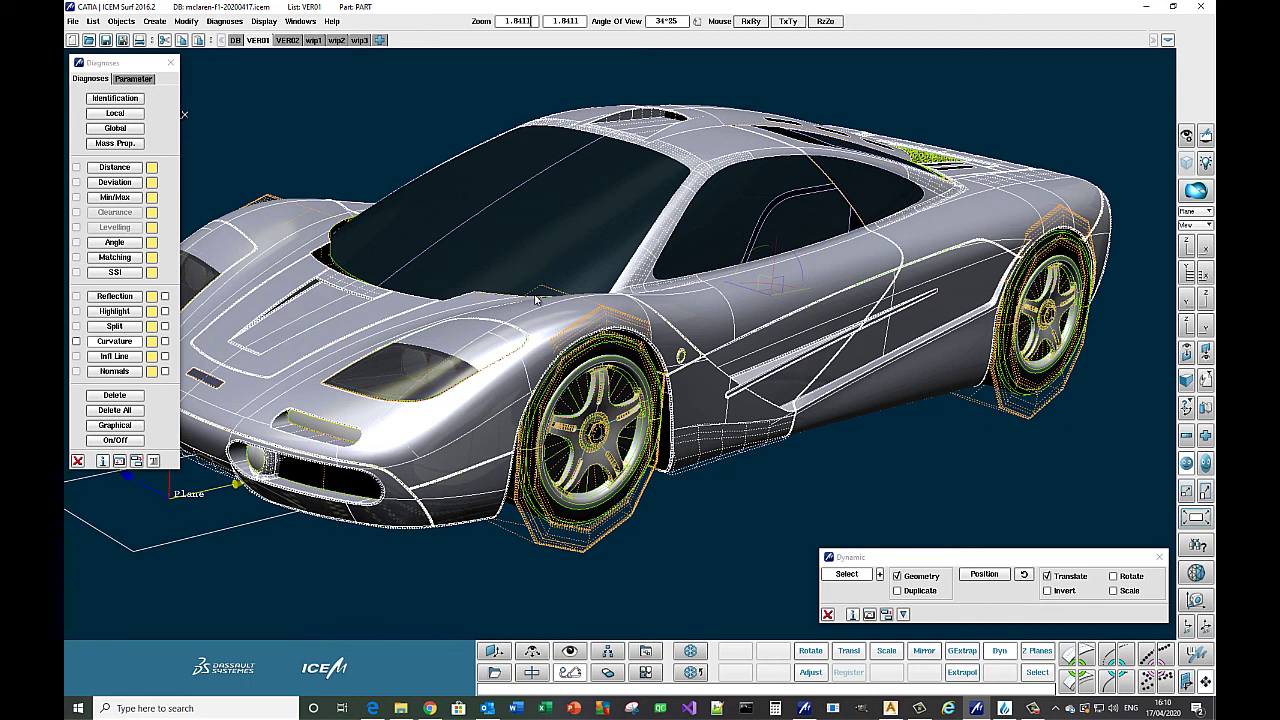
key(Escape)
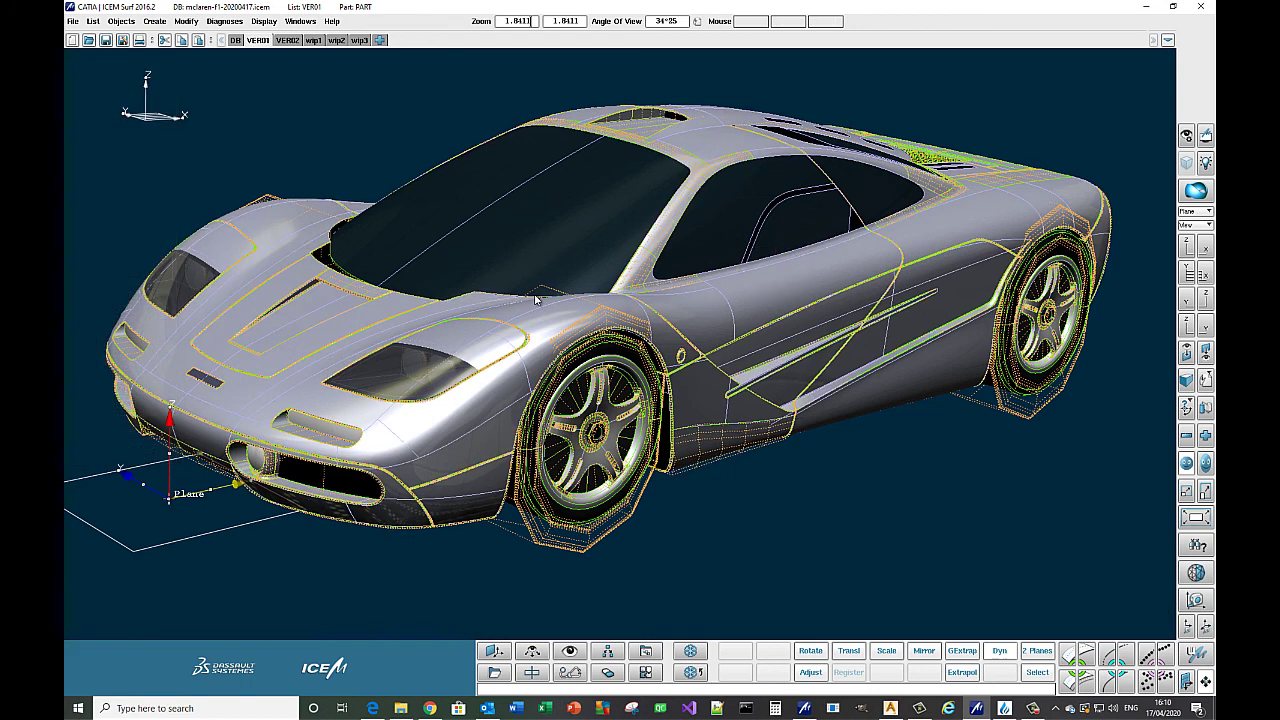